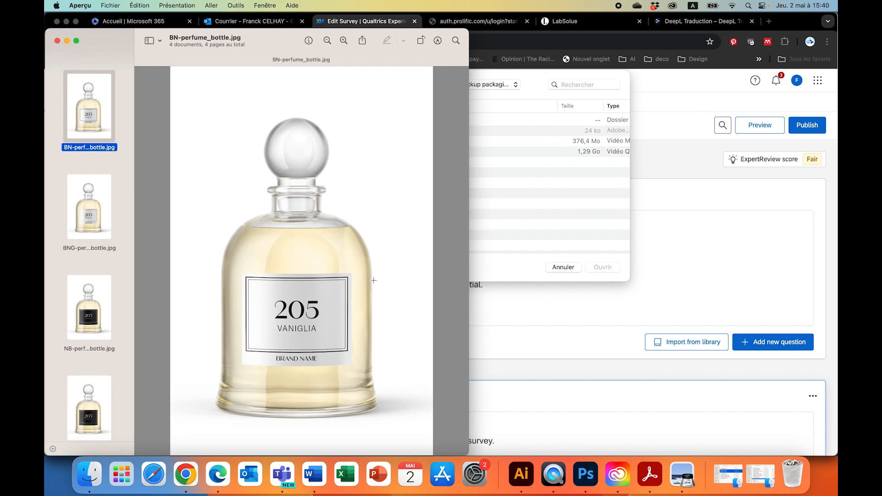
# - Compare the four perfume bottle images, BN, BNG, NB and NBG, looking at their label and border colours
pyautogui.press('Down')
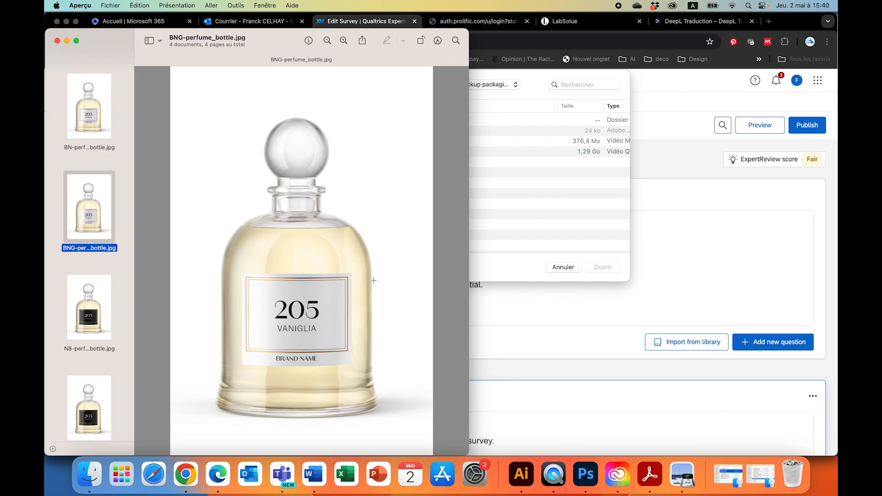
pyautogui.press('Down')
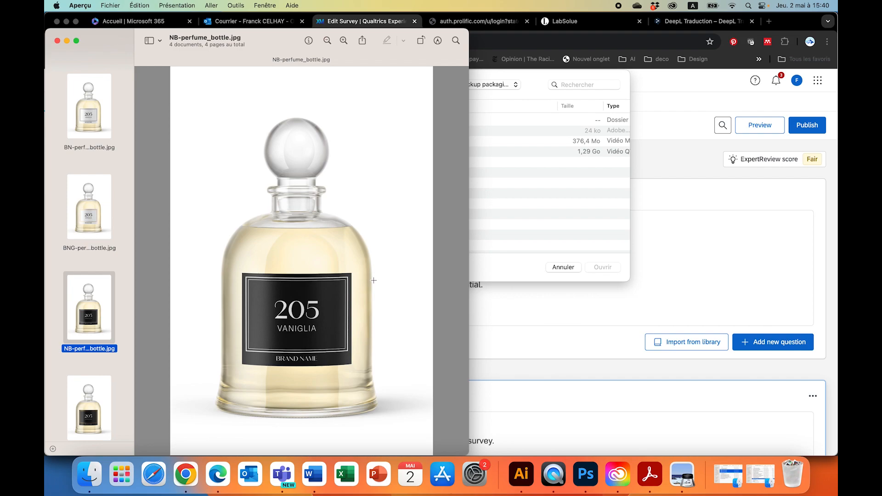
pyautogui.press('Down')
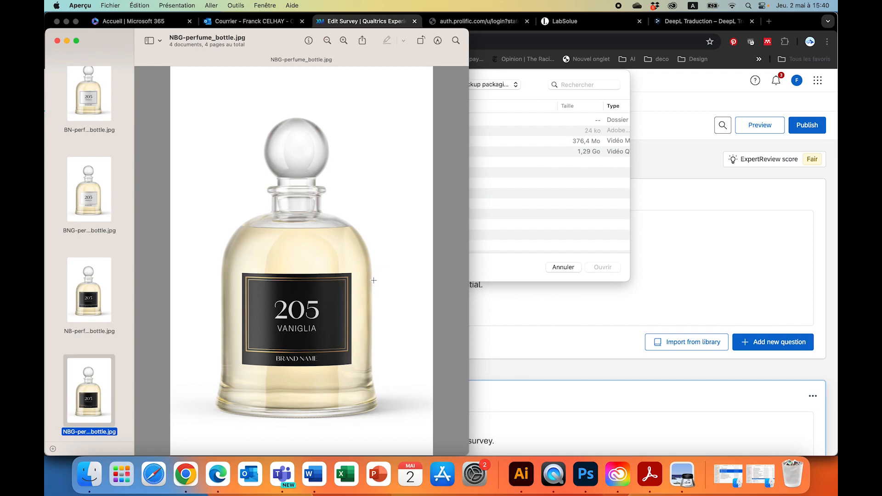
pyautogui.press('Up')
pyautogui.press('Up')
pyautogui.press('Up')
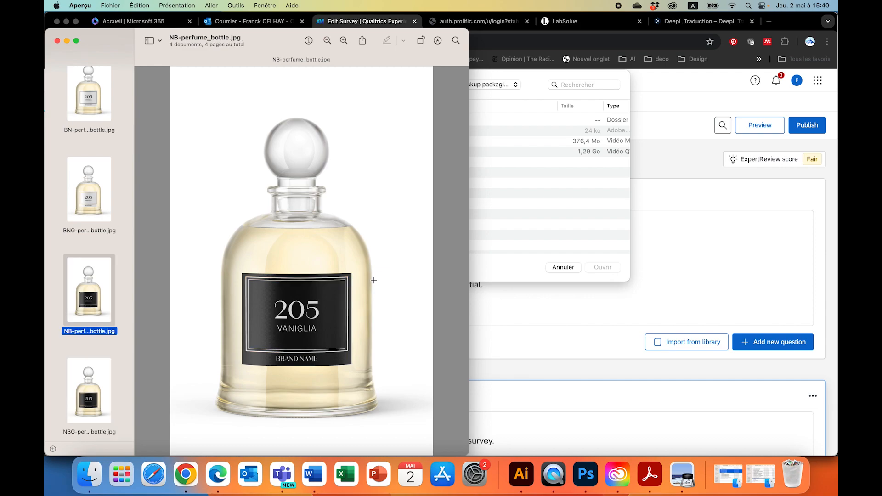
pyautogui.press('Down')
pyautogui.press('Down')
pyautogui.press('Down')
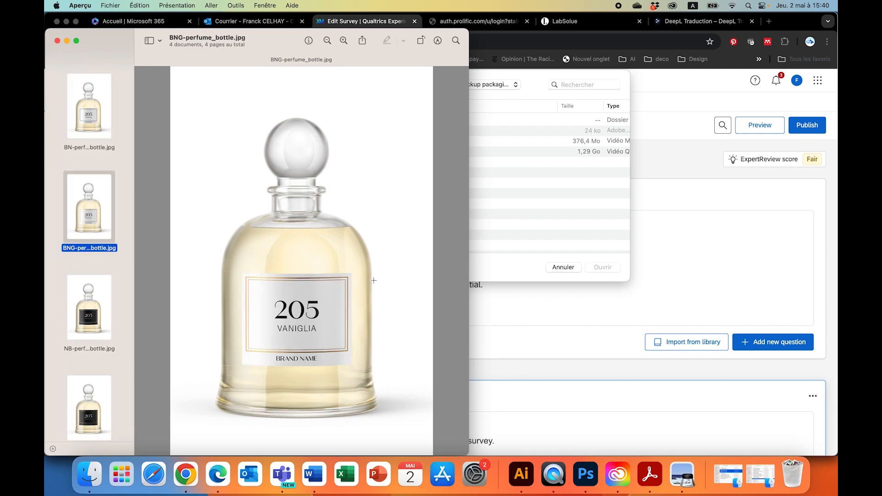
pyautogui.press('Up')
pyautogui.press('Down')
pyautogui.press('Up')
pyautogui.press('Up')
pyautogui.press('Up')
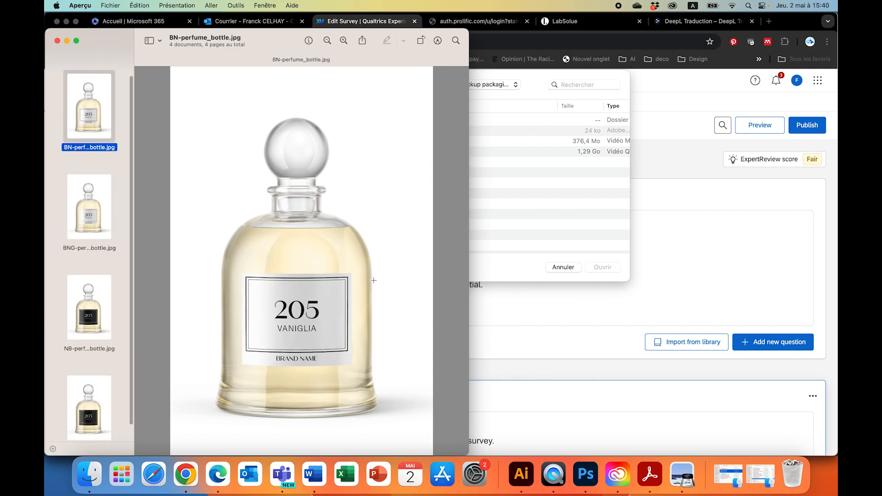
pyautogui.press('Down')
pyautogui.press('Down')
pyautogui.press('Down')
pyautogui.press('Up')
pyautogui.press('Up')
pyautogui.press('Up')
pyautogui.press('Down')
pyautogui.press('Down')
pyautogui.press('Down')
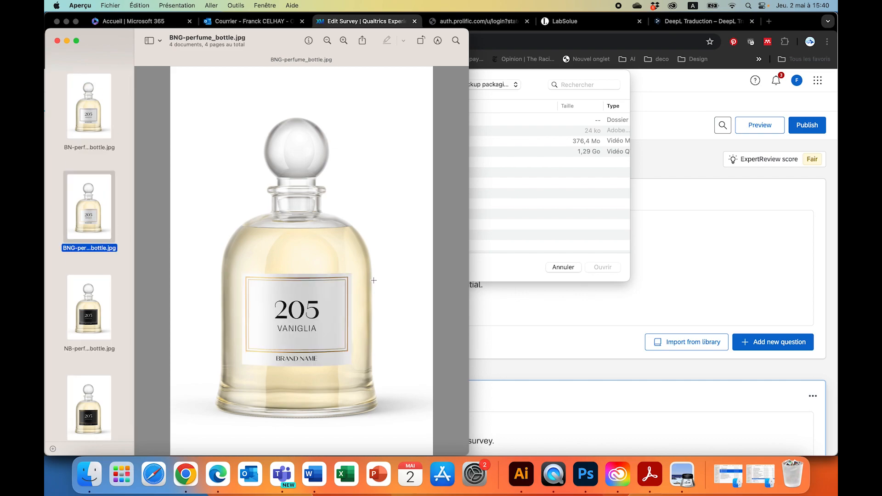
pyautogui.press('Up')
pyautogui.press('Up')
pyautogui.press('Up')
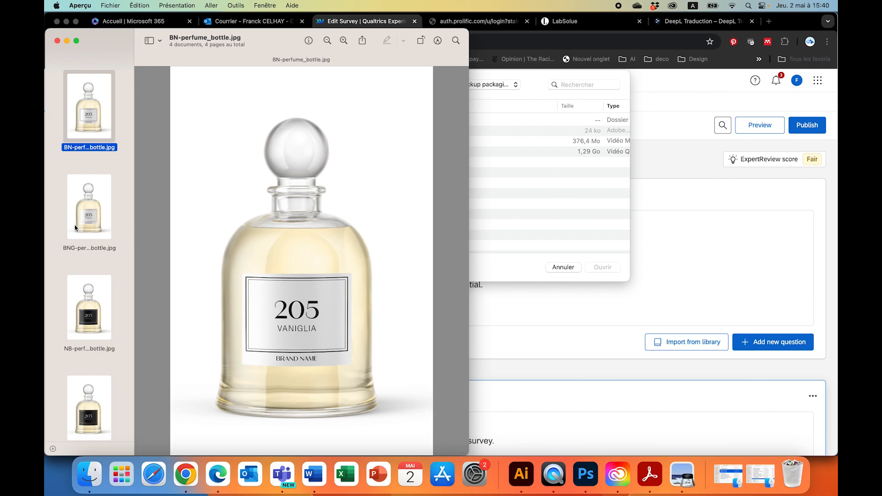
pyautogui.click(92, 221)
pyautogui.click(94, 308)
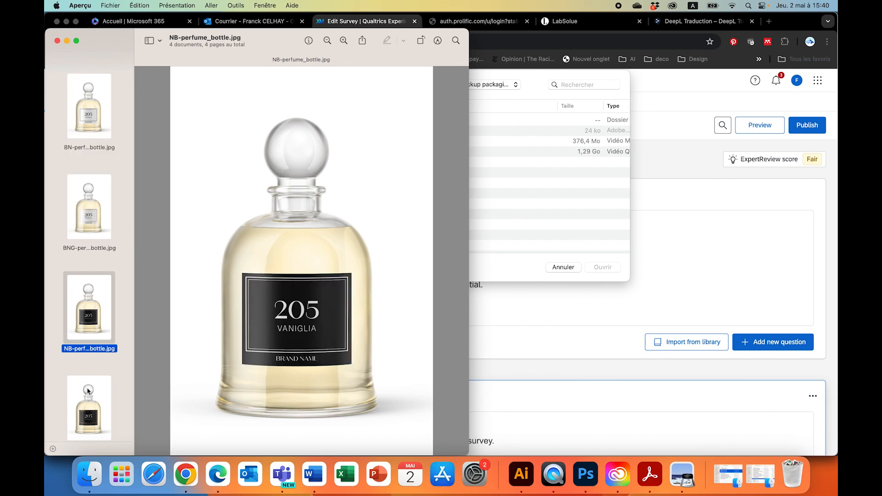
pyautogui.click(88, 391)
# - Switch to the Gold Packages survey in Chrome and review the Intro and the ID and Captcha blocks through the attention test
pyautogui.click(721, 198)
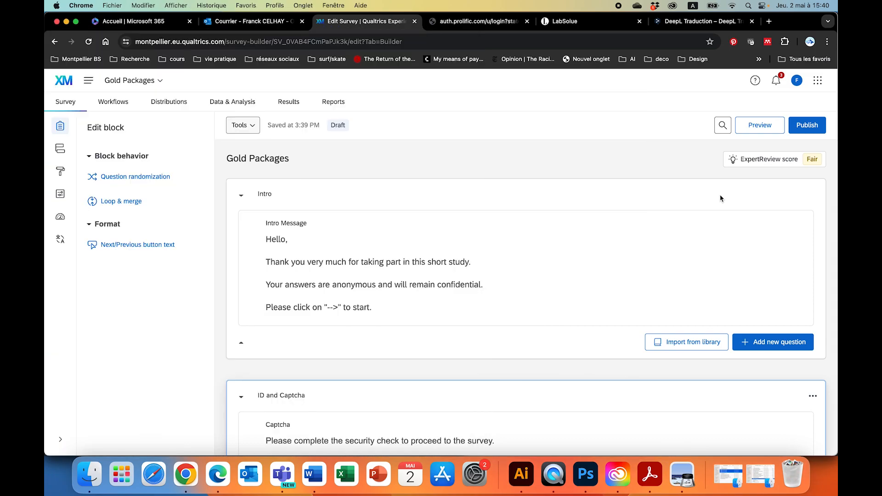
pyautogui.scroll(1, 496, 226)
pyautogui.scroll(-1, 495, 227)
pyautogui.scroll(1, 495, 227)
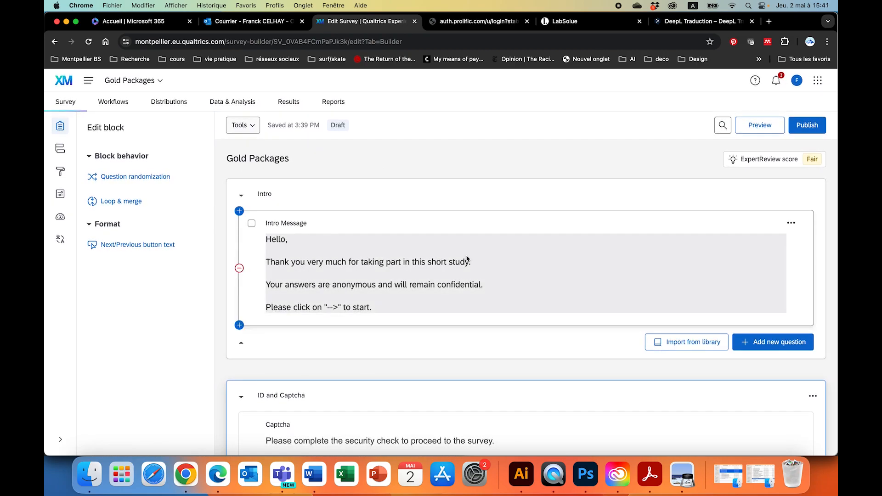
pyautogui.scroll(-3, 384, 268)
pyautogui.scroll(-3, 384, 268)
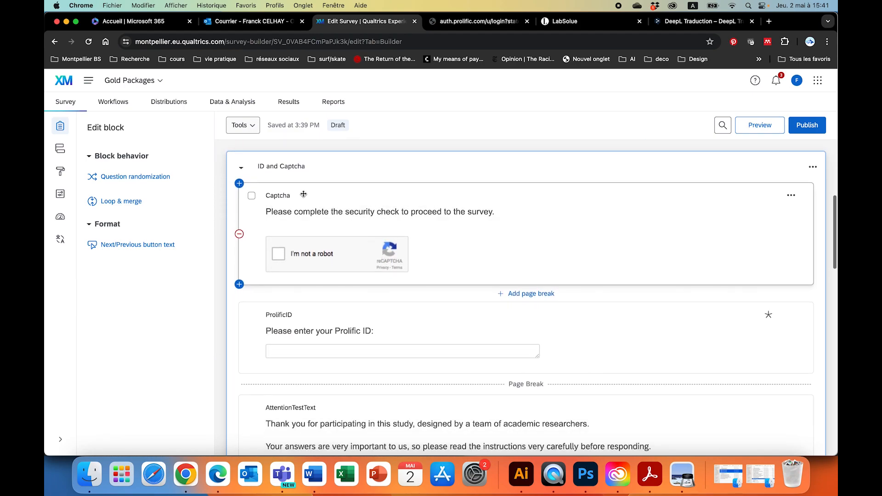
pyautogui.scroll(-1, 616, 313)
pyautogui.scroll(5, 524, 276)
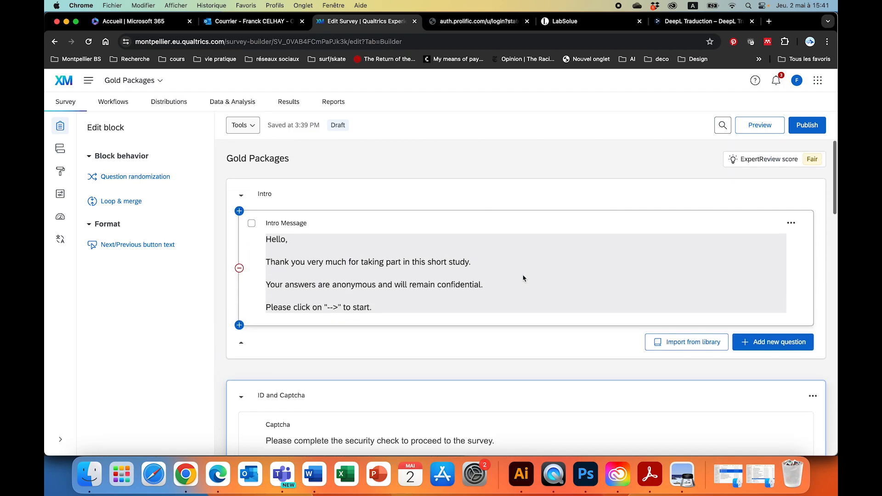
pyautogui.scroll(-1, 524, 276)
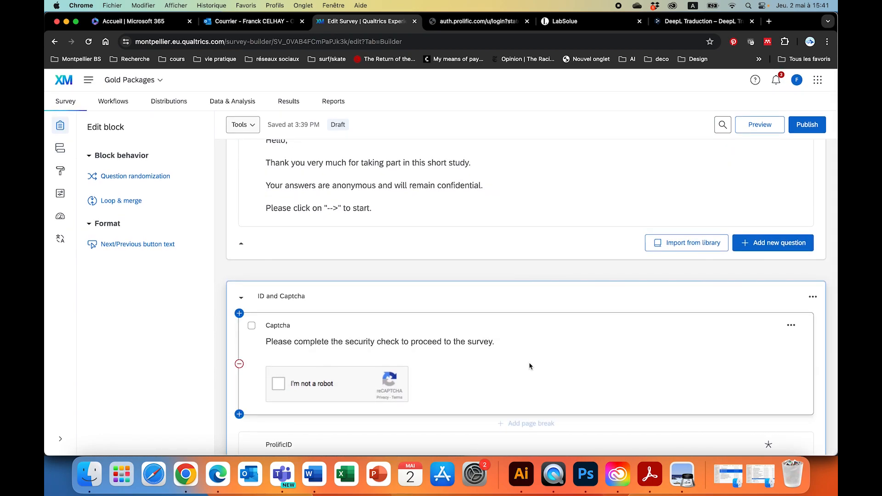
pyautogui.scroll(-2, 530, 363)
pyautogui.scroll(-2, 481, 312)
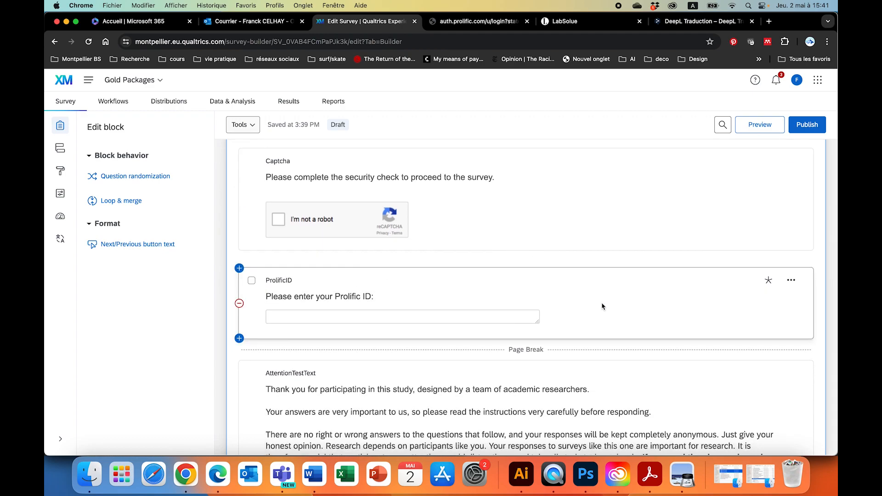
pyautogui.scroll(-1, 602, 304)
pyautogui.scroll(-1, 536, 286)
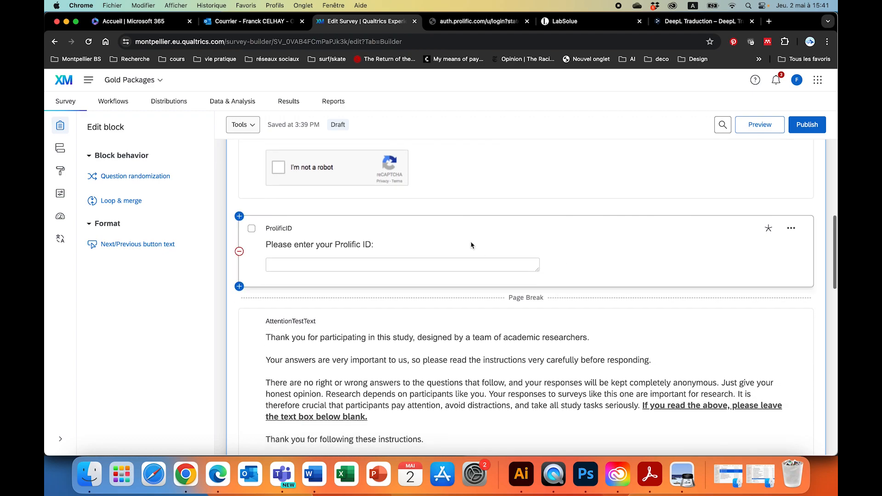
pyautogui.scroll(-3, 491, 284)
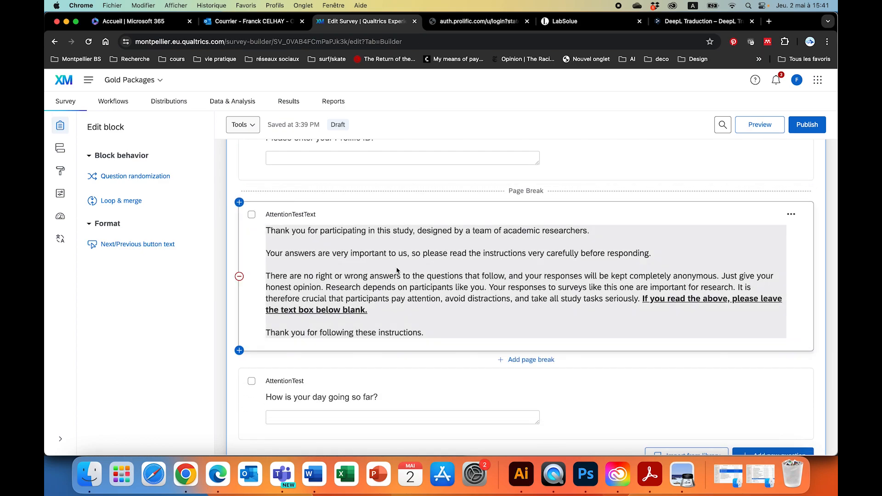
pyautogui.scroll(-1, 523, 293)
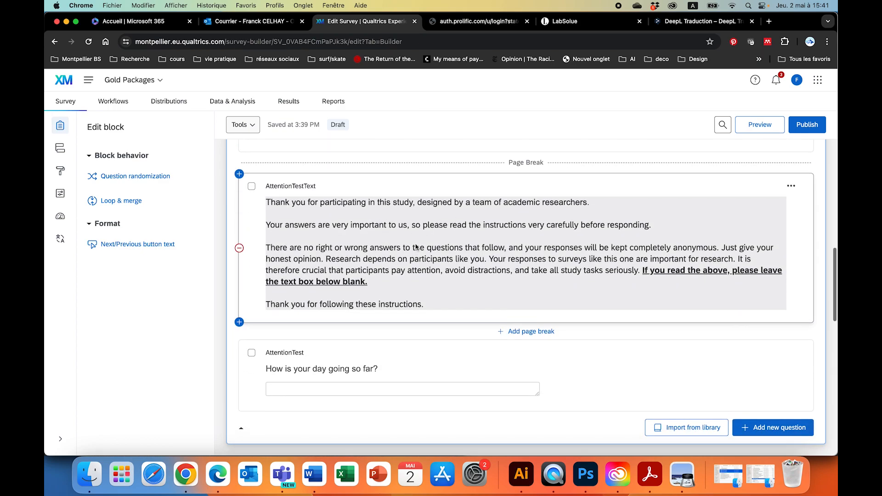
pyautogui.scroll(-1, 416, 248)
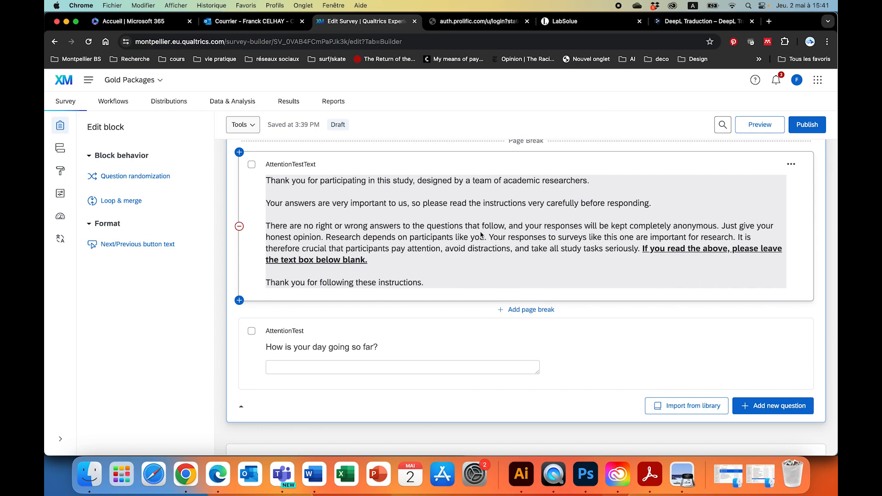
pyautogui.scroll(-5, 579, 294)
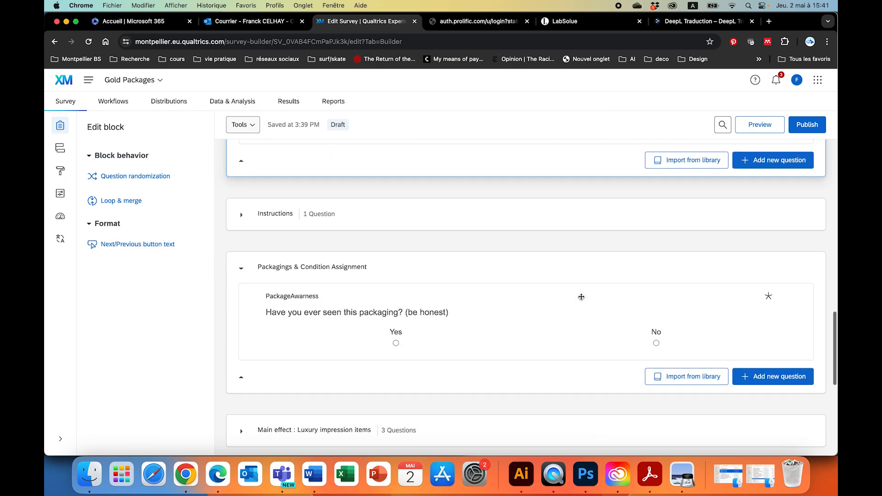
# - Expand the Instructions block and read its participant instructions
pyautogui.click(242, 248)
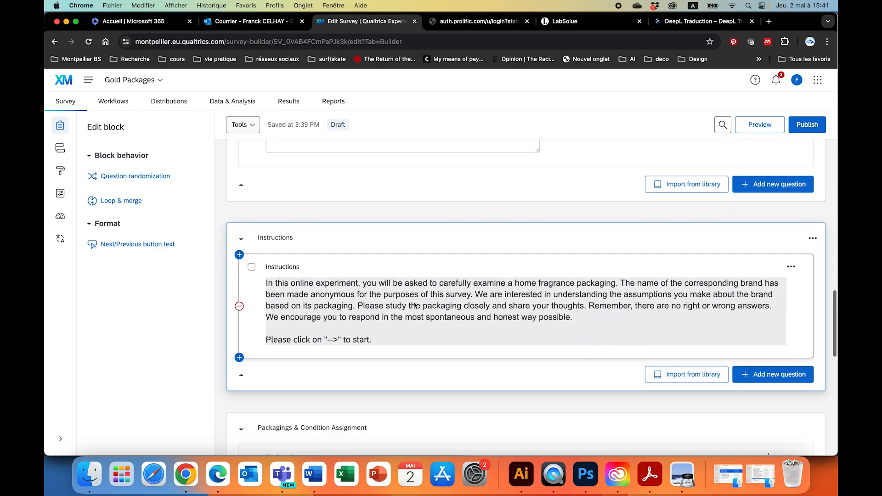
pyautogui.scroll(-2, 432, 279)
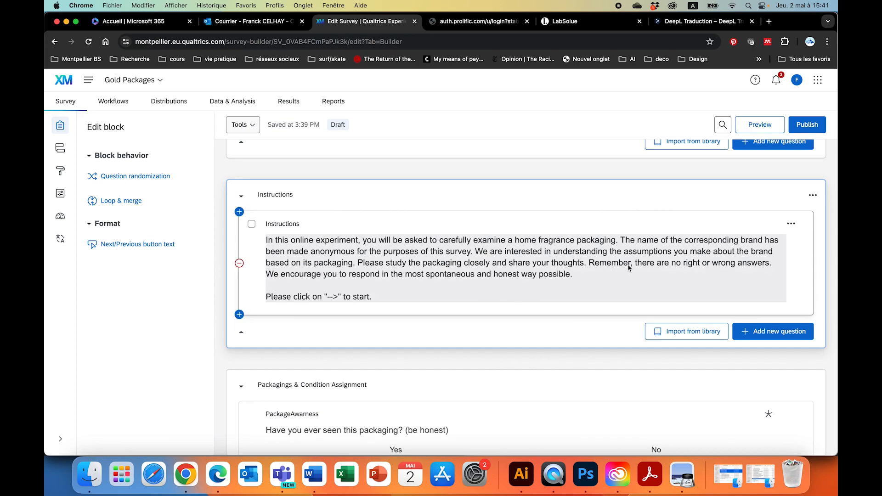
pyautogui.scroll(-5, 654, 275)
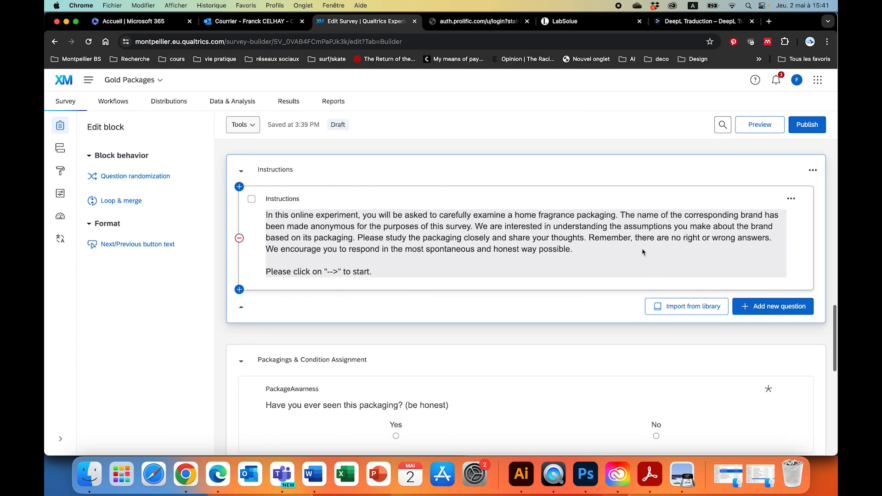
# - Insert a new question above PackageAwarness in the Packagings & Condition Assignment block
pyautogui.click(474, 300)
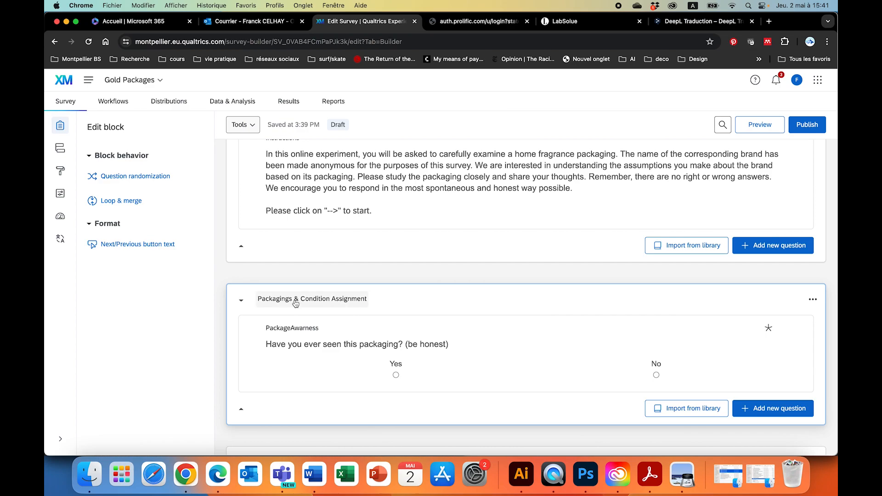
pyautogui.scroll(-1, 378, 303)
pyautogui.scroll(-2, 379, 303)
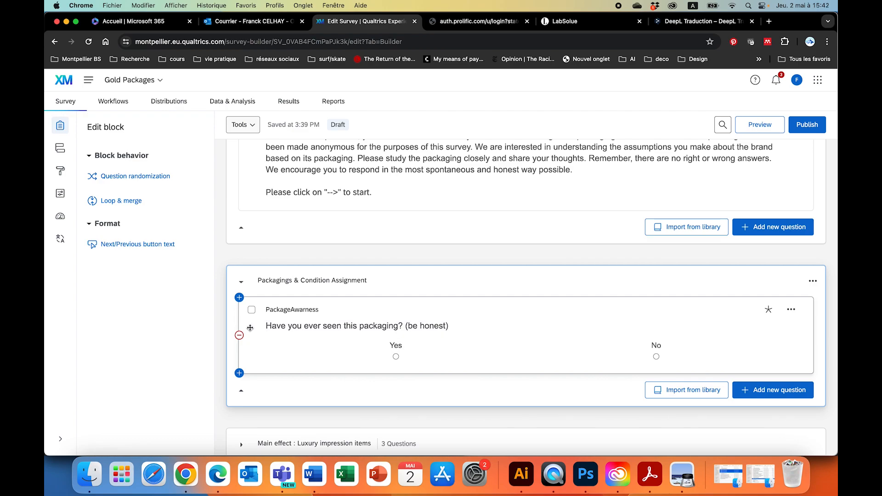
pyautogui.click(239, 298)
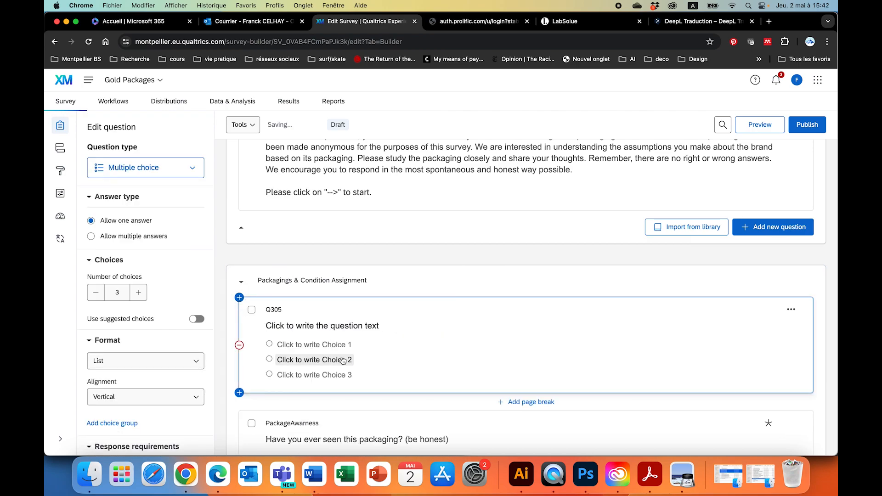
pyautogui.scroll(-1, 343, 361)
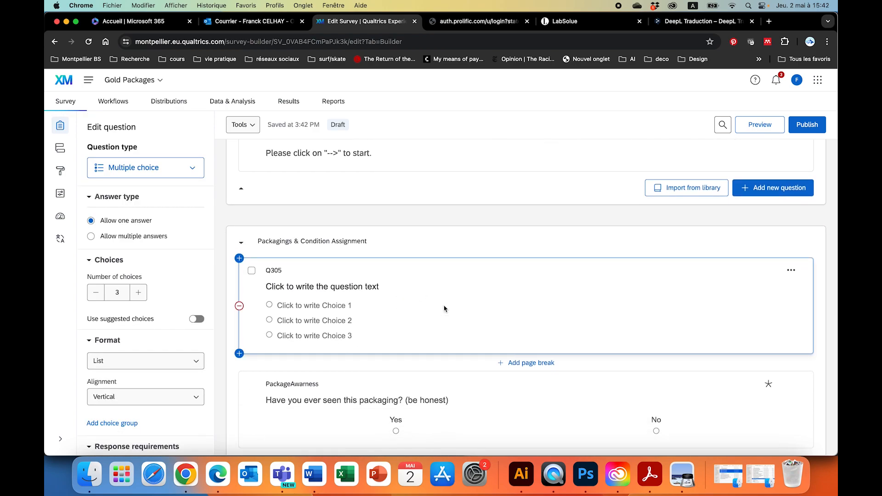
# - Change the new question's type to Text / Graphic and its content type to Graphic
pyautogui.click(193, 172)
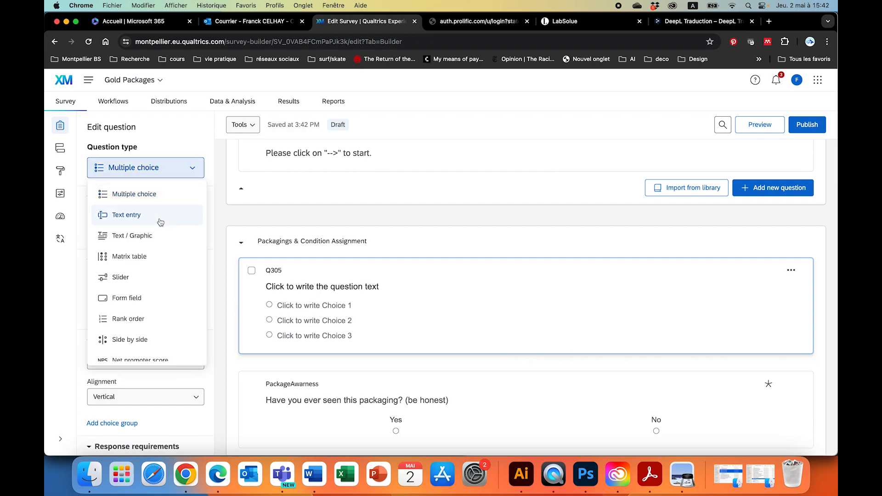
pyautogui.click(156, 238)
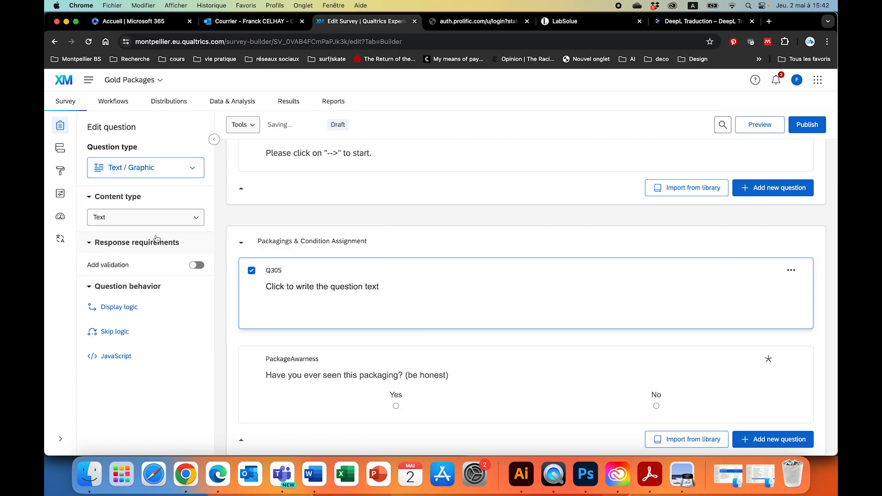
pyautogui.click(195, 222)
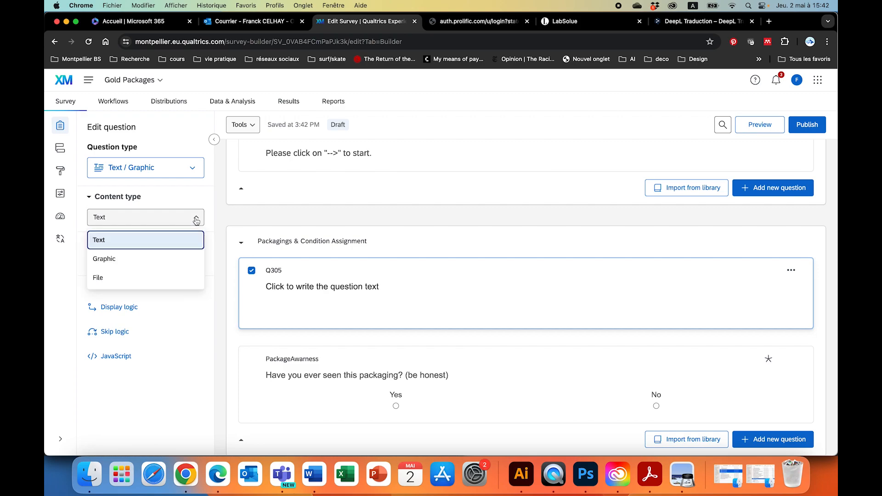
pyautogui.click(151, 263)
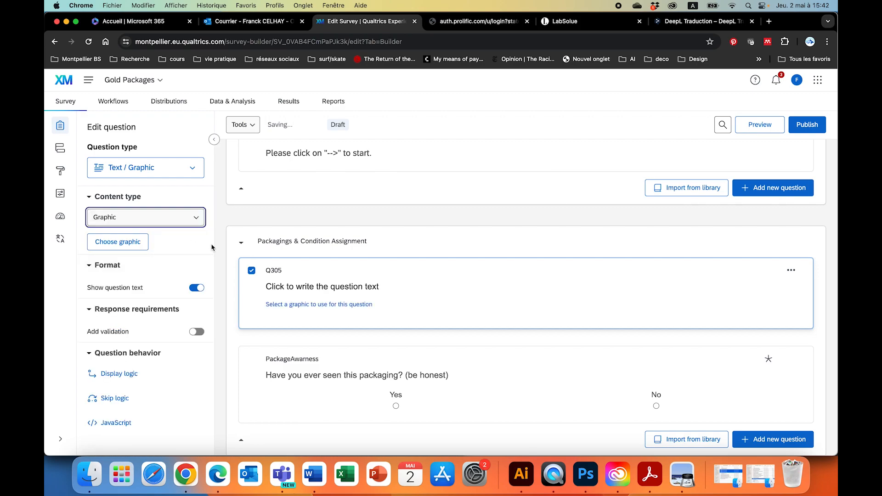
# - Choose BN-perfume_bottle.jpg from the Tutoriel Qualtrics folder as a new graphic upload for the new question
pyautogui.click(135, 251)
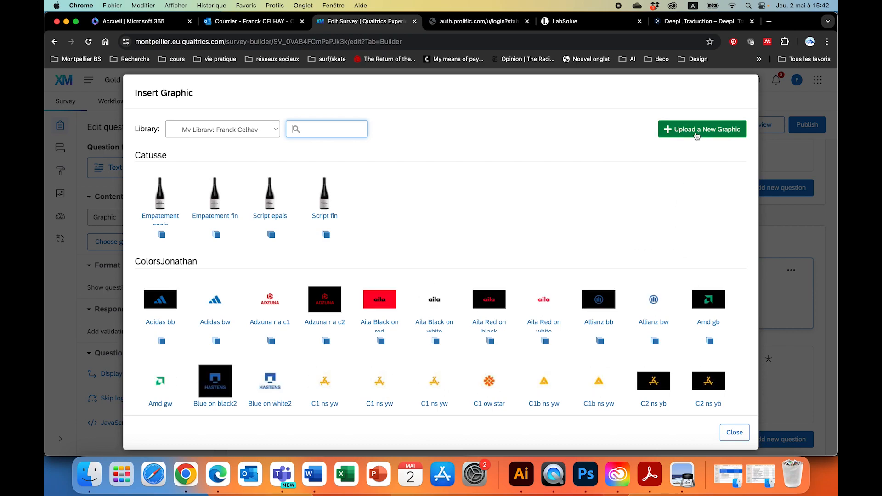
pyautogui.click(696, 133)
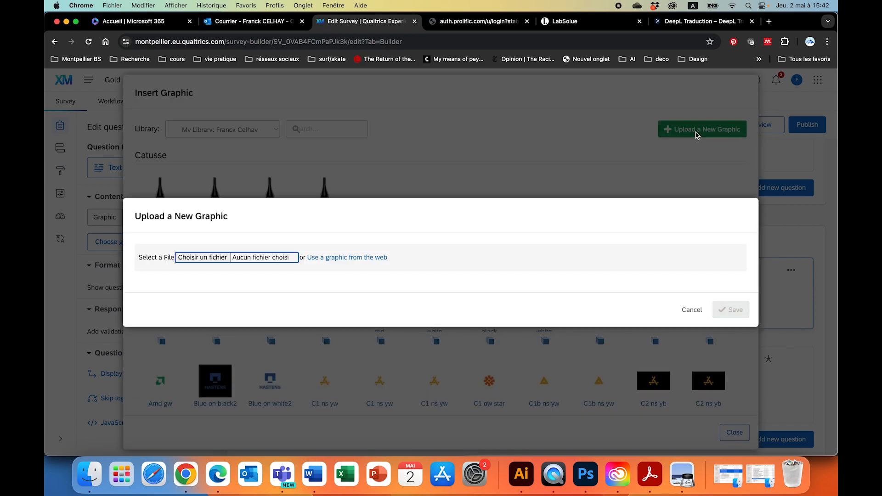
pyautogui.click(210, 258)
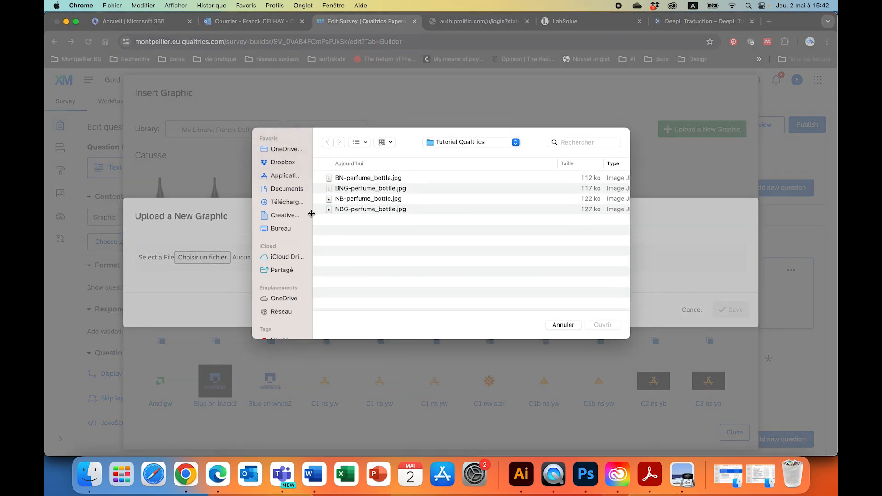
pyautogui.click(370, 180)
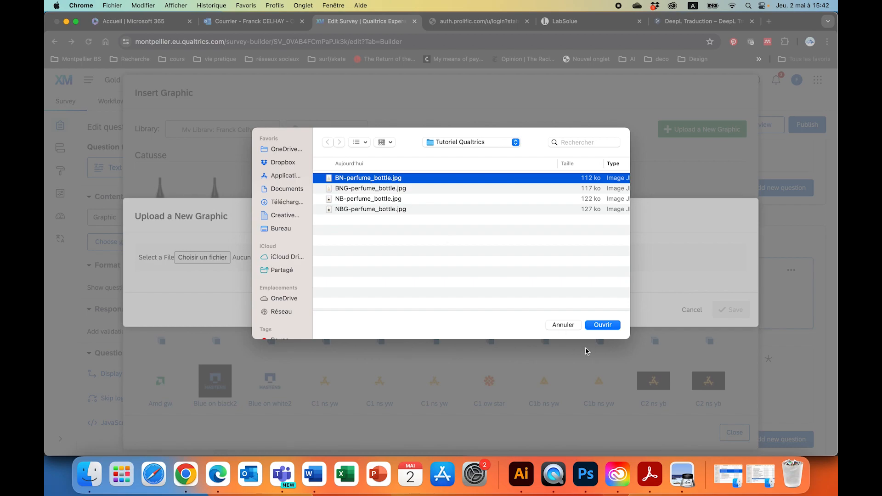
pyautogui.click(603, 325)
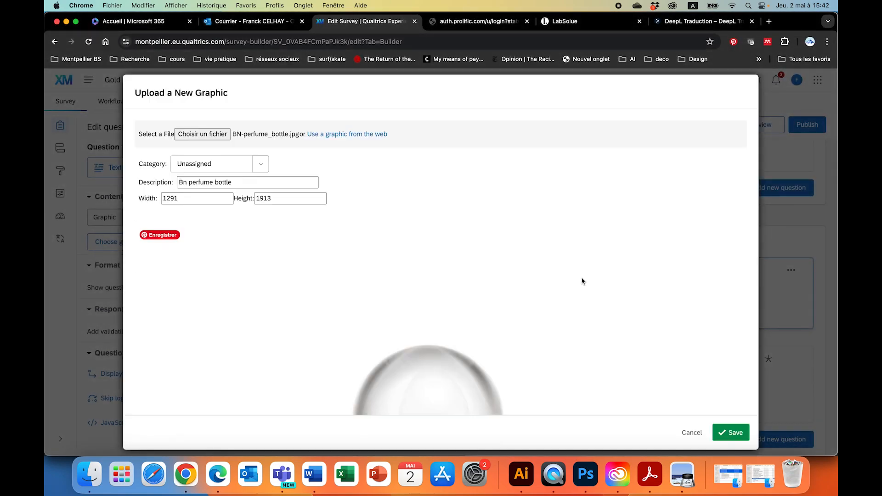
# - Set the uploaded bottle image's width to 600, update its preview and save it as the question's graphic
pyautogui.scroll(-10, 329, 262)
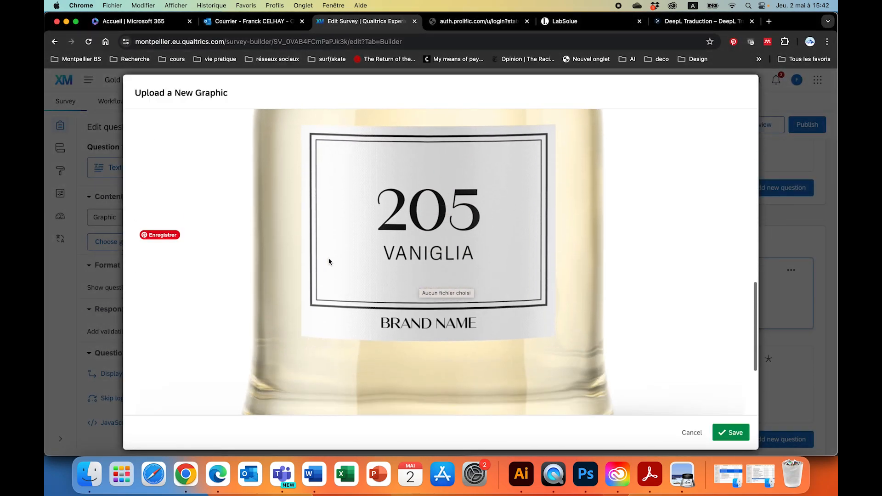
pyautogui.scroll(10, 329, 262)
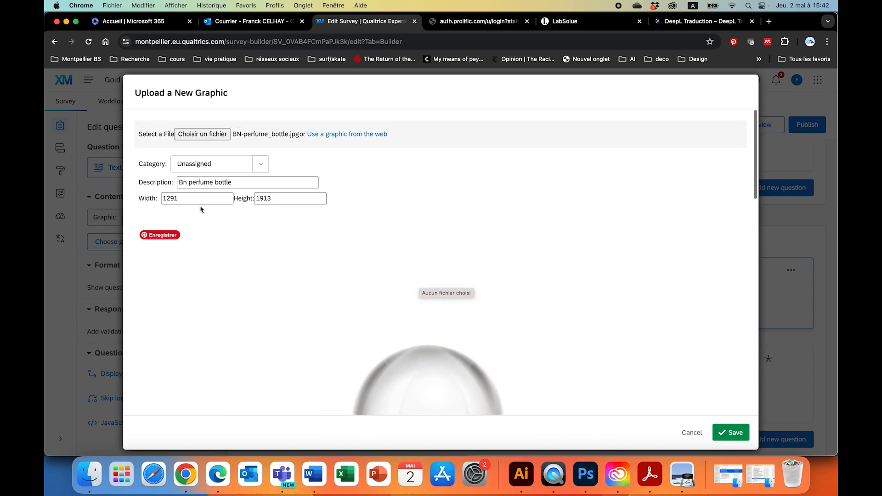
pyautogui.click(191, 198)
pyautogui.moveTo(175, 198); pyautogui.dragTo(163, 198)
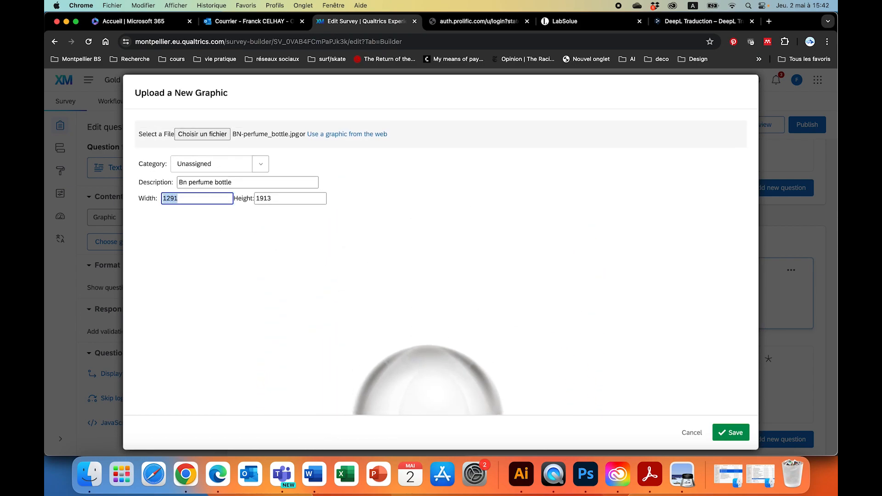
pyautogui.write('600')
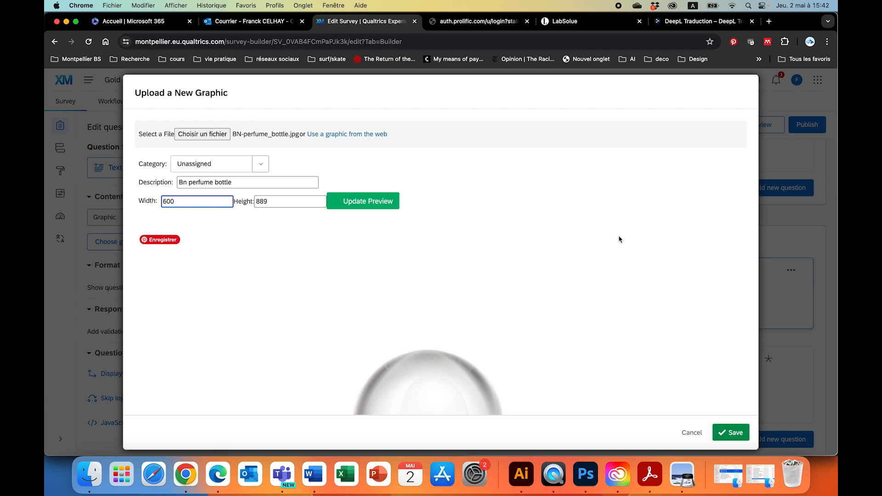
pyautogui.click(373, 202)
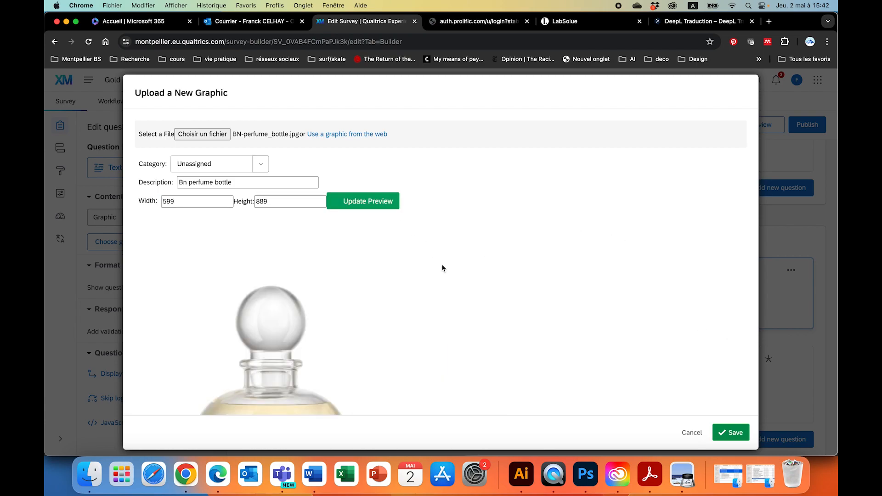
pyautogui.scroll(-5, 453, 287)
pyautogui.scroll(2, 453, 286)
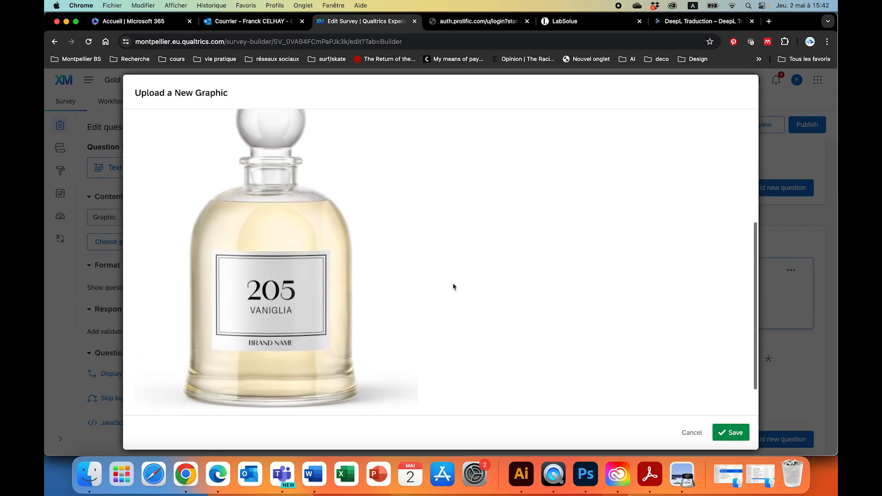
pyautogui.click(735, 431)
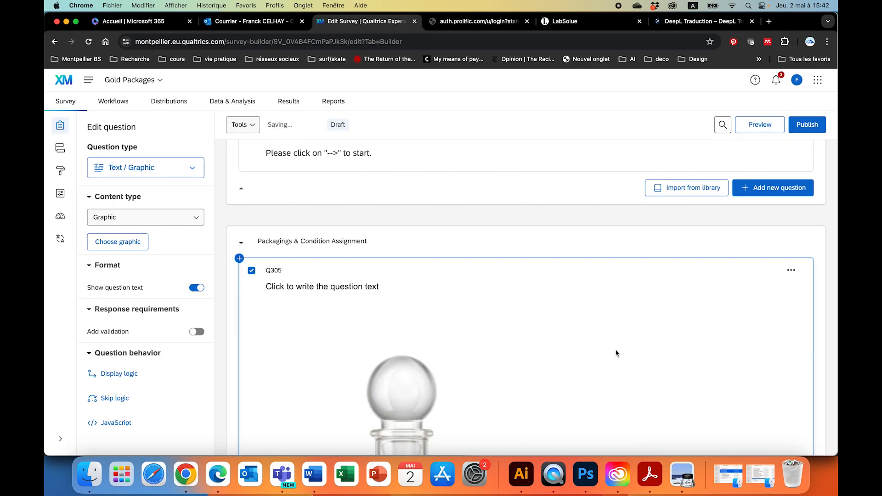
# - Hide the graphic question's text and rename the question PackNoirBlanc
pyautogui.scroll(-2, 617, 354)
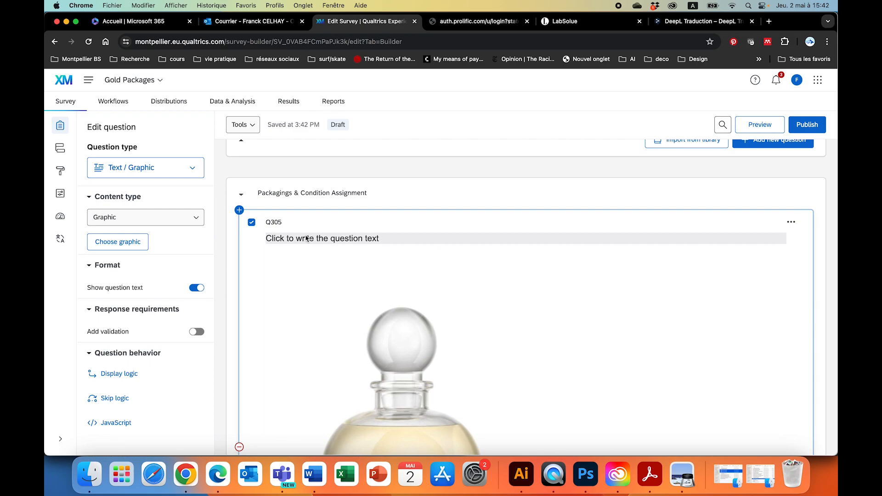
pyautogui.click(194, 291)
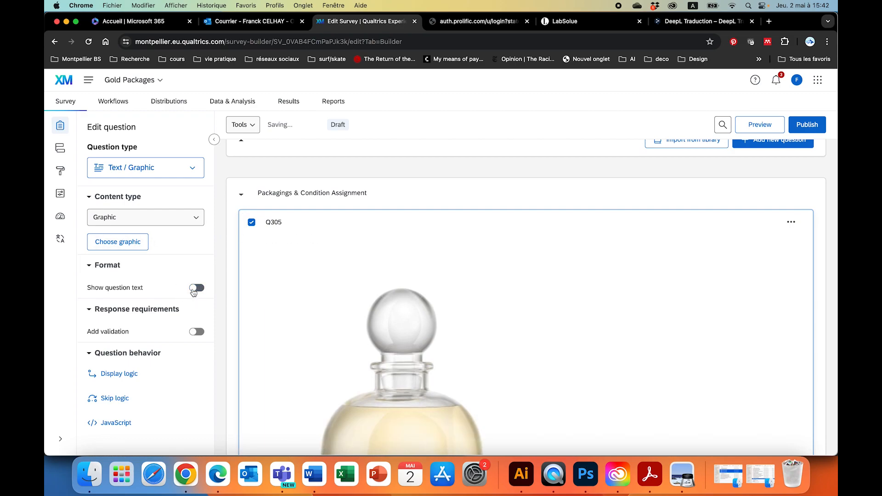
pyautogui.write('PackNoirBlanc')
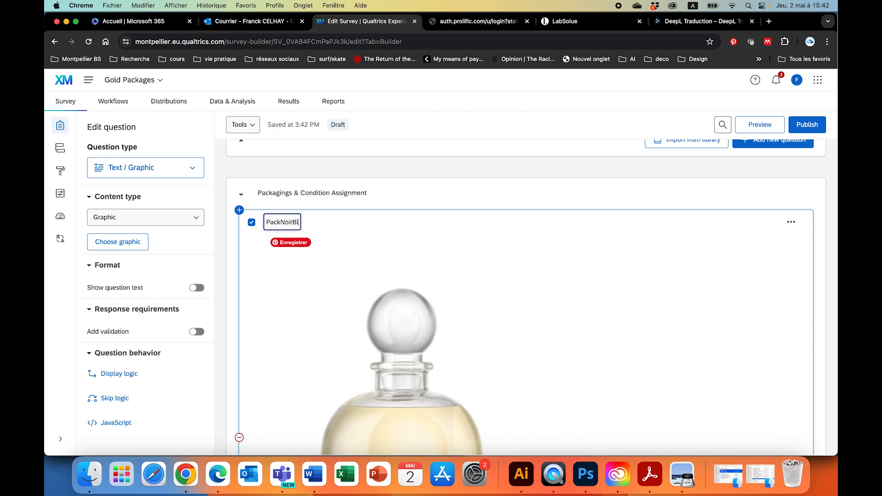
pyautogui.click(559, 298)
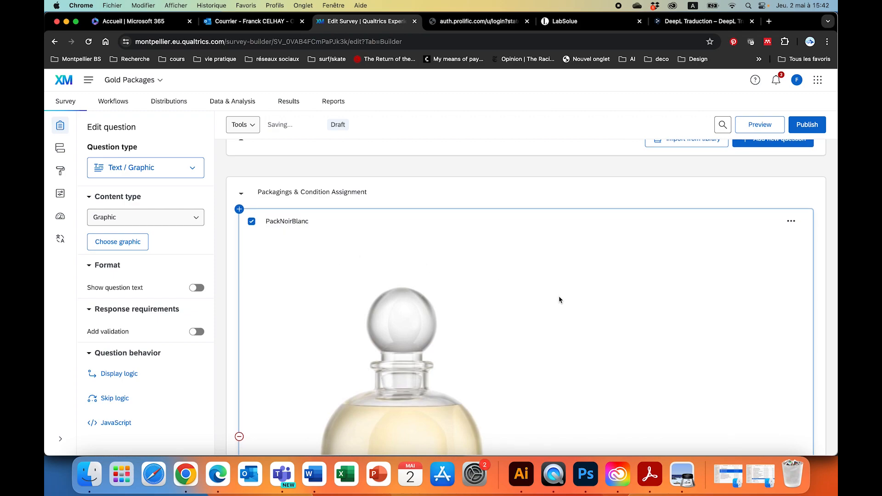
# - Duplicate the PackNoirBlanc question within the Packagings & Condition Assignment block
pyautogui.scroll(-10, 559, 297)
pyautogui.scroll(6, 560, 298)
pyautogui.scroll(5, 560, 300)
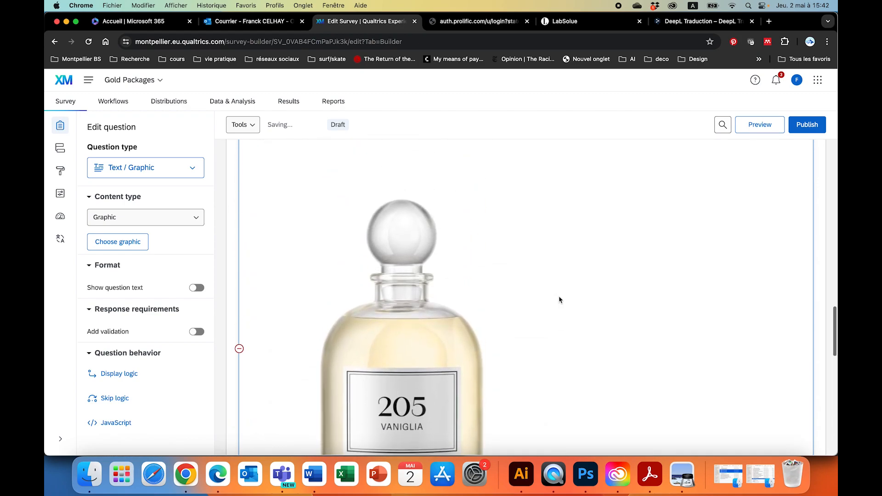
pyautogui.scroll(-1, 559, 299)
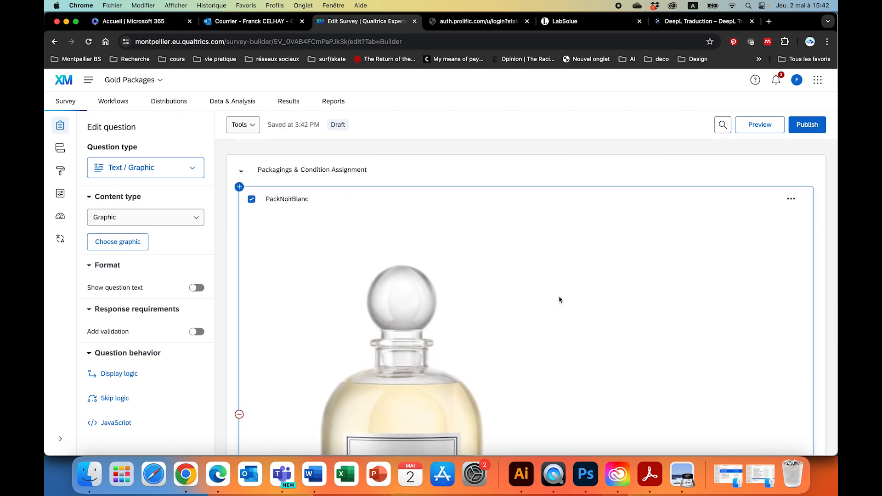
pyautogui.scroll(-1, 559, 300)
pyautogui.click(792, 186)
pyautogui.click(687, 209)
pyautogui.scroll(-7, 629, 336)
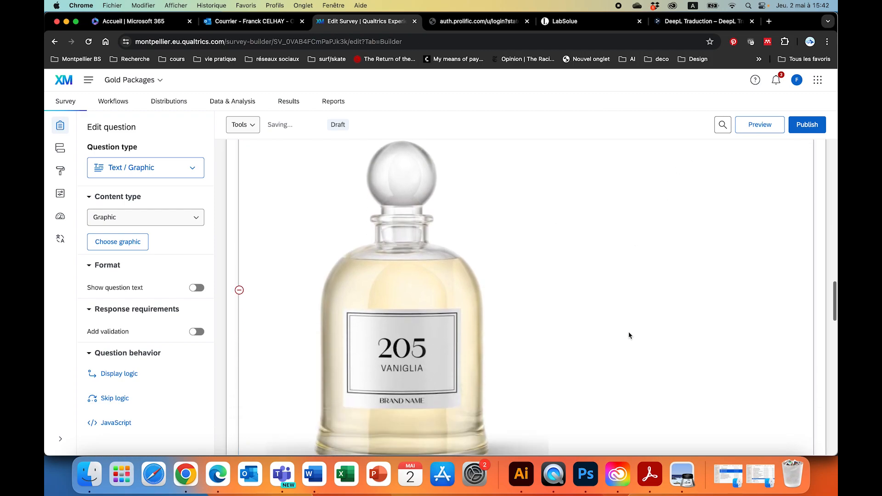
pyautogui.scroll(-5, 629, 336)
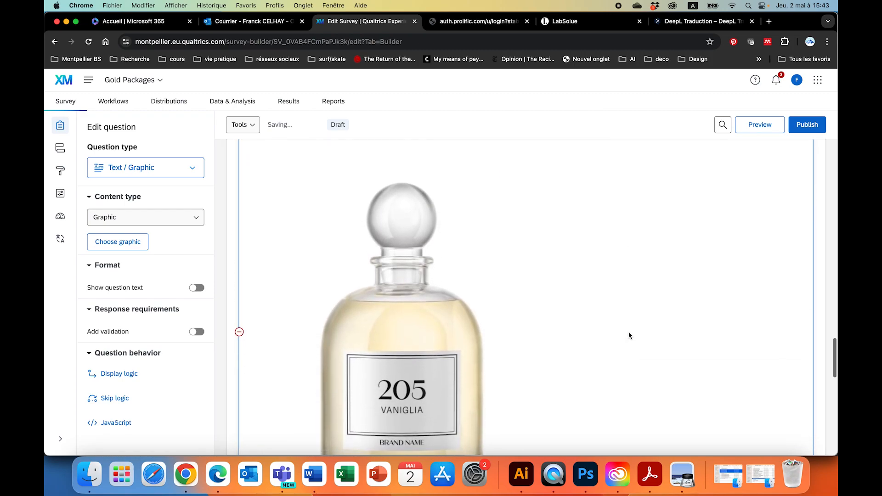
# - Choose BNG-perfume_bottle.jpg as a new graphic upload to replace the image in the duplicated PackNoirBlanc question
pyautogui.click(118, 242)
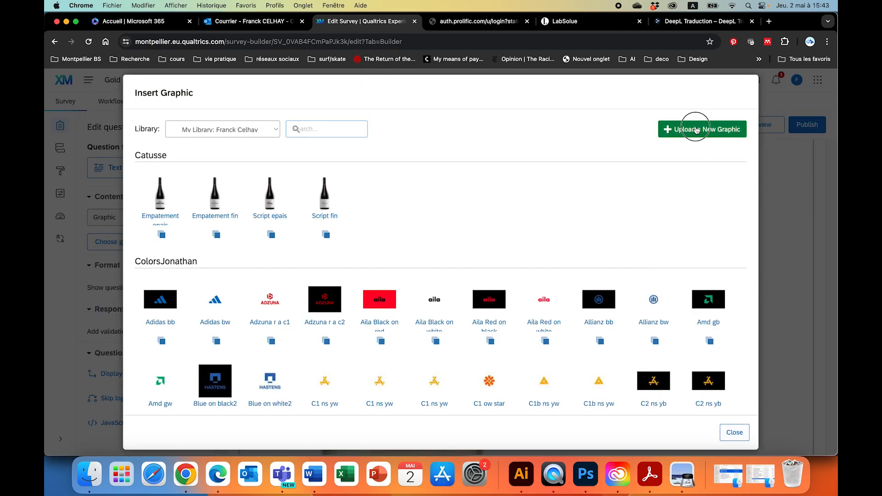
pyautogui.click(688, 129)
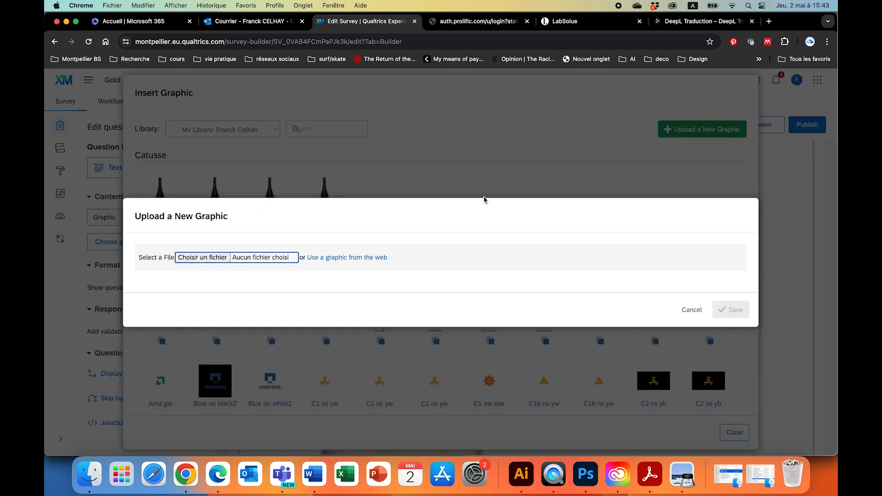
pyautogui.click(198, 258)
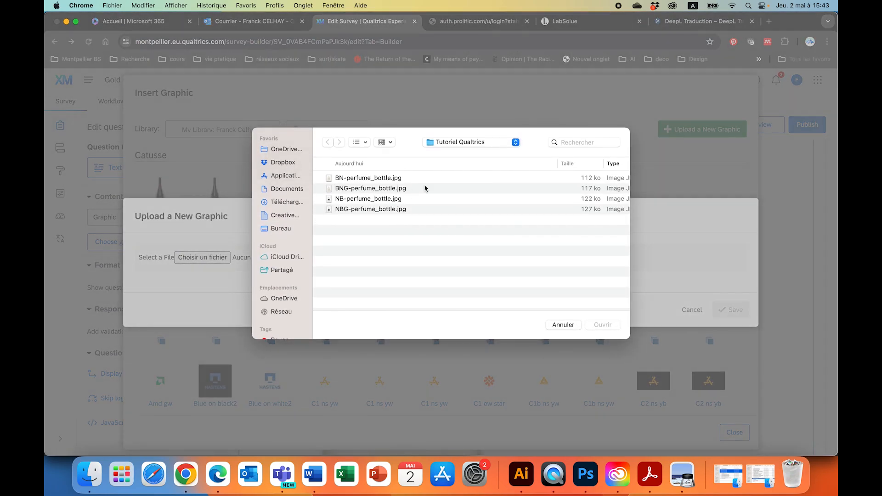
pyautogui.click(373, 188)
pyautogui.click(603, 325)
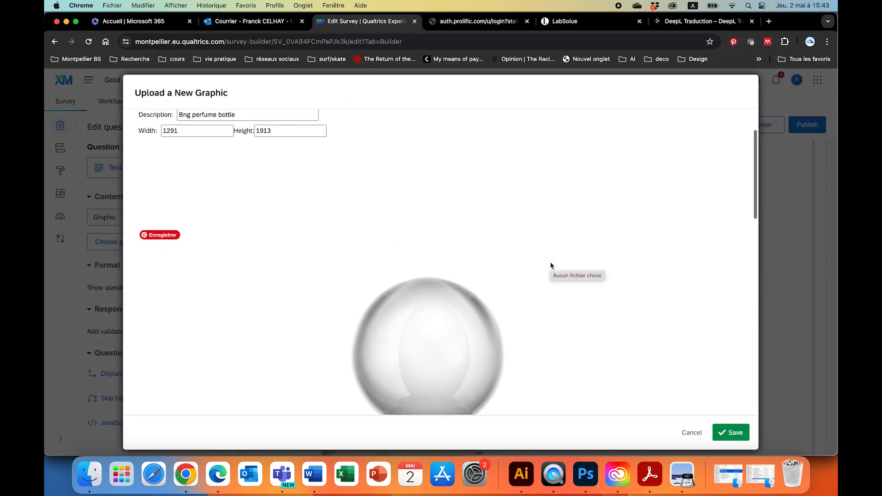
# - Set the BNG perfume bottle image's width to 600 and save it as the duplicated question's graphic
pyautogui.scroll(2, 551, 266)
pyautogui.scroll(-10, 552, 266)
pyautogui.scroll(10, 551, 266)
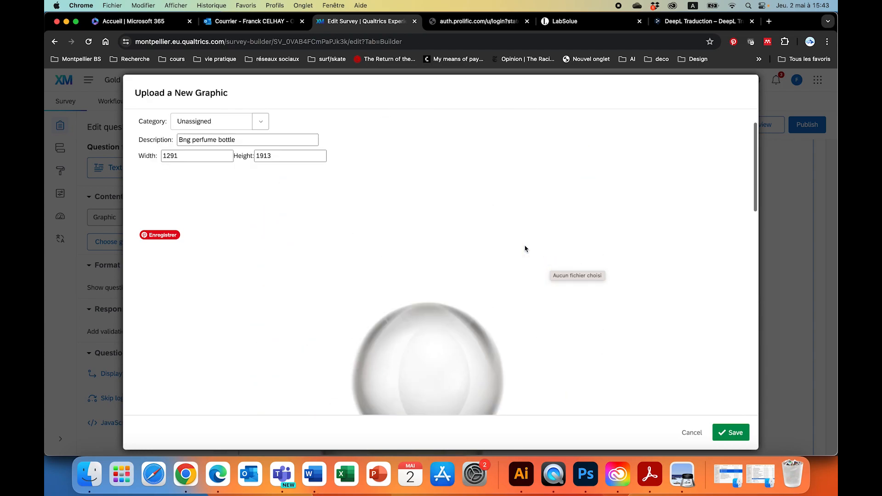
pyautogui.doubleClick(184, 156)
pyautogui.write('6')
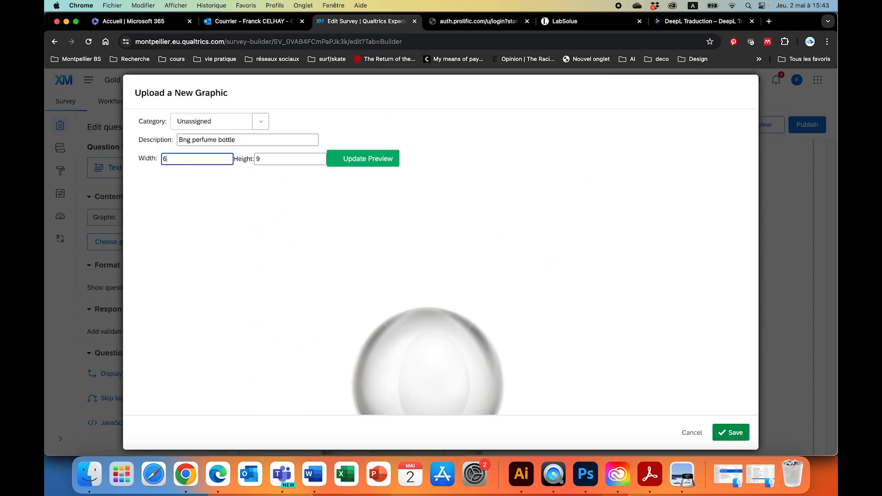
pyautogui.write('00')
pyautogui.click(730, 434)
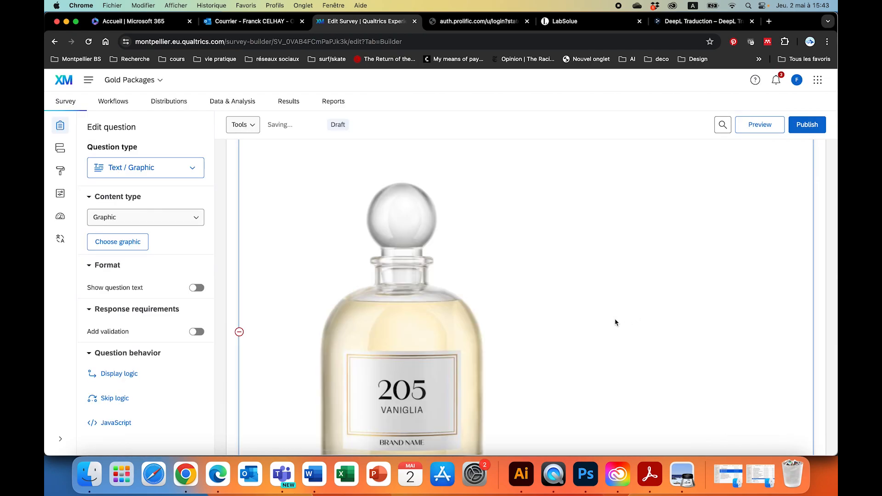
# - Rename the question showing the gold-framed label bottle PackNoirBlancDoré
pyautogui.click(277, 250)
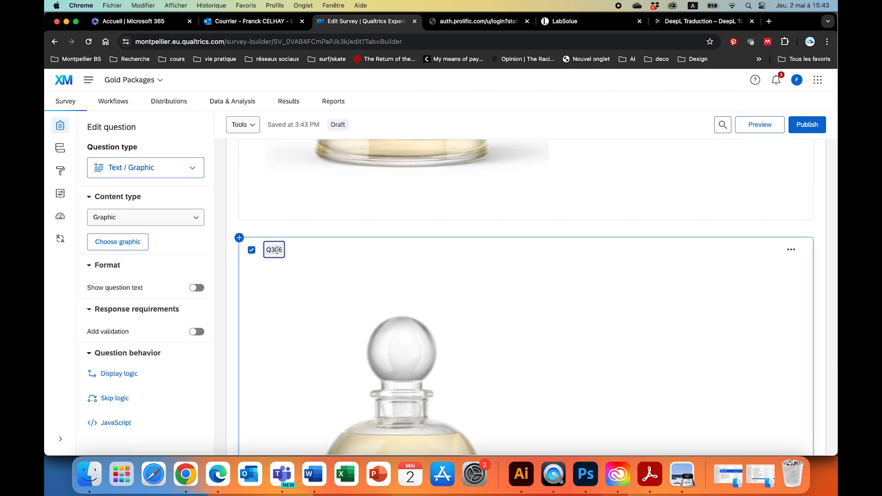
pyautogui.write('PackNoirBlancDoré')
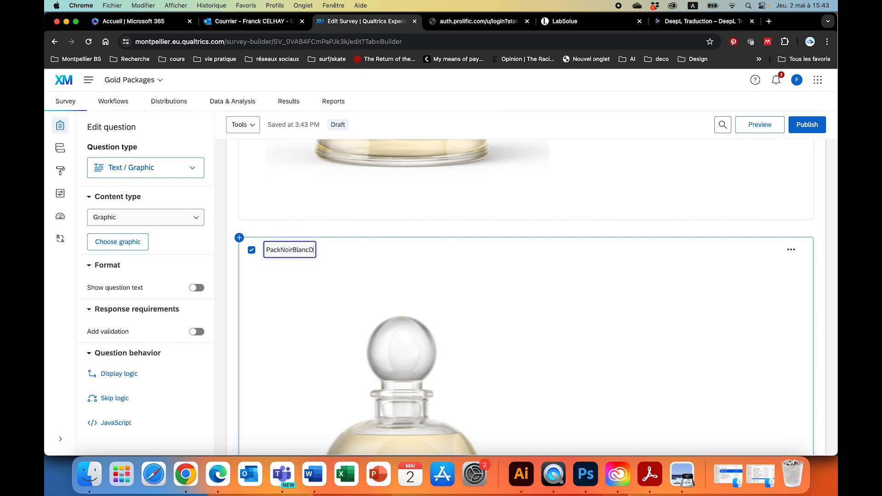
pyautogui.click(509, 322)
# - Duplicate the PackNoirBlancDoré question within the same block
pyautogui.scroll(-3, 508, 321)
pyautogui.scroll(2, 509, 321)
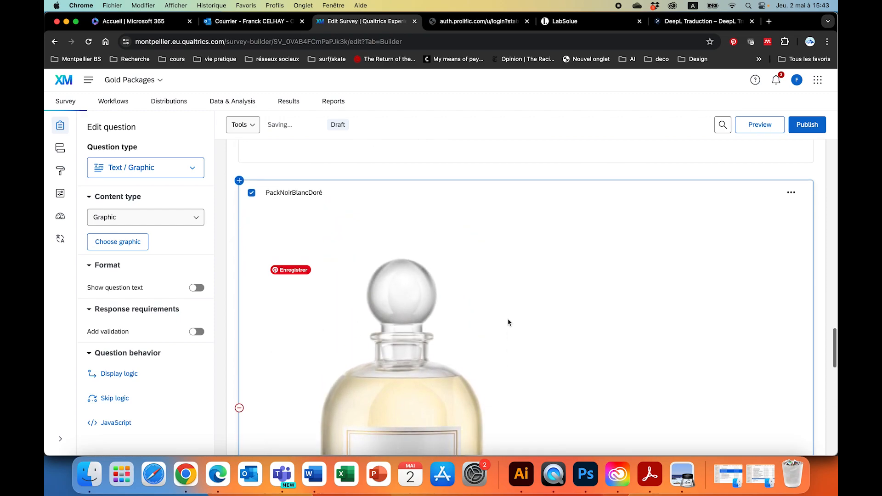
pyautogui.click(791, 233)
pyautogui.click(674, 258)
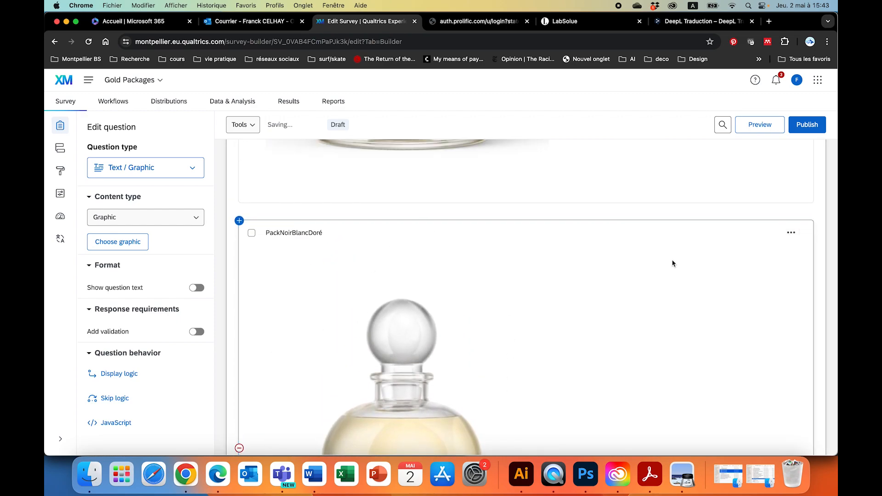
pyautogui.scroll(-2, 623, 331)
pyautogui.scroll(-10, 623, 331)
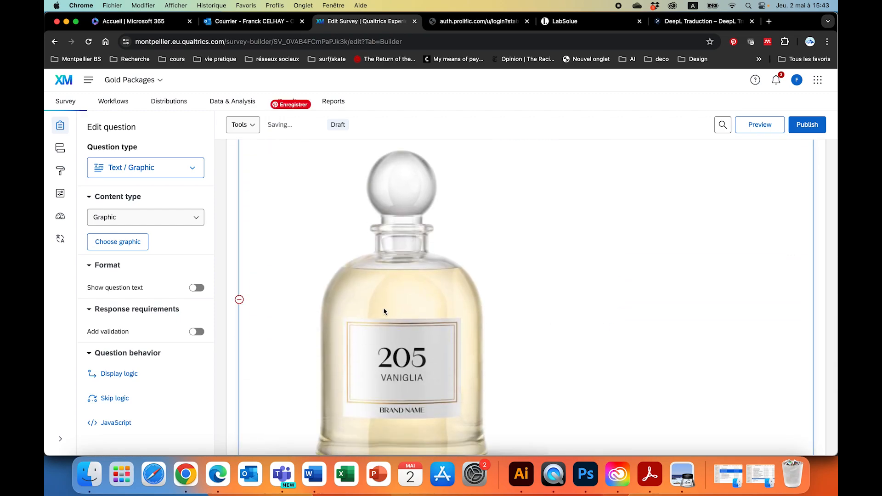
# - Choose NB-perfume_bottle.jpg as a new graphic upload to replace the image in the duplicated PackNoirBlancDoré question
pyautogui.click(116, 243)
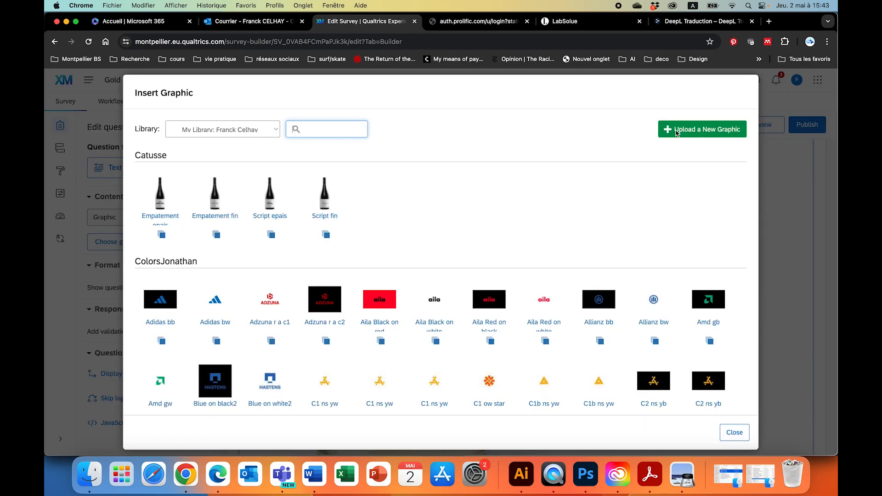
pyautogui.click(676, 130)
pyautogui.click(205, 258)
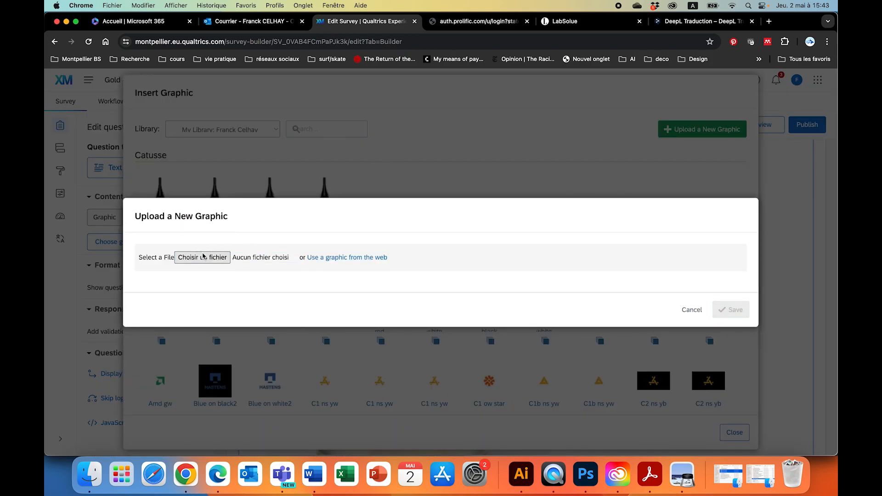
pyautogui.click(351, 198)
pyautogui.click(602, 325)
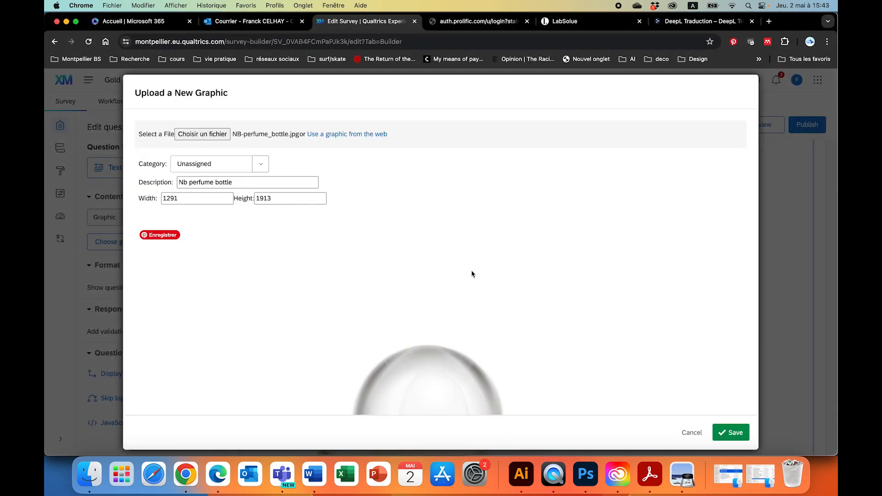
# - Set the NB perfume bottle image's width to 600 and save it as the duplicated question's graphic
pyautogui.doubleClick(190, 201)
pyautogui.write('6')
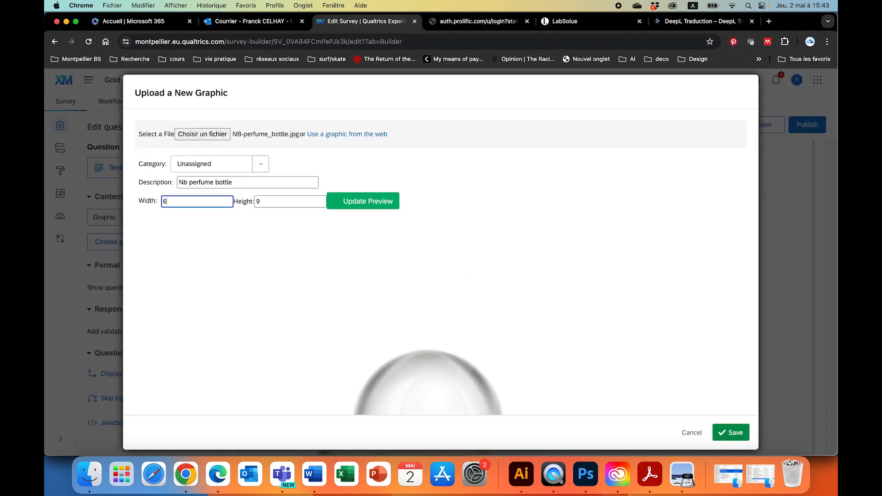
pyautogui.write('00')
pyautogui.click(744, 433)
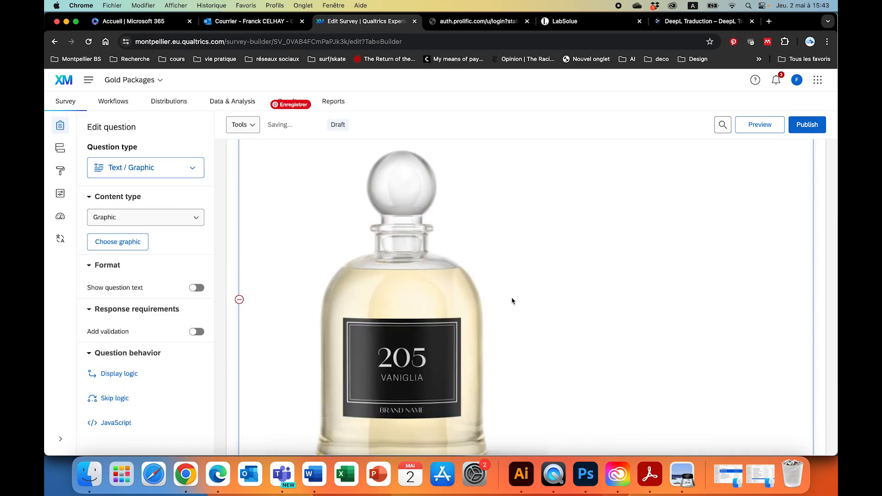
# - Rename the question showing the black label bottle with the silver frame PackBlancNoir
pyautogui.click(271, 221)
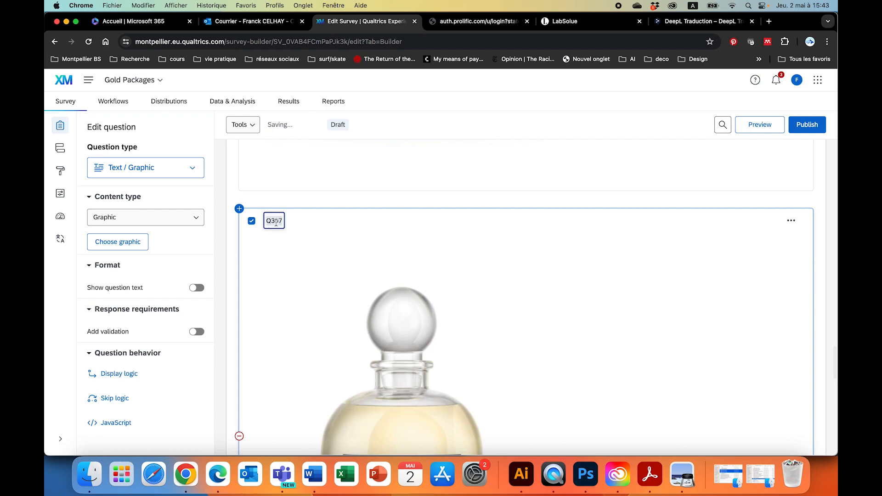
pyautogui.write('PackB')
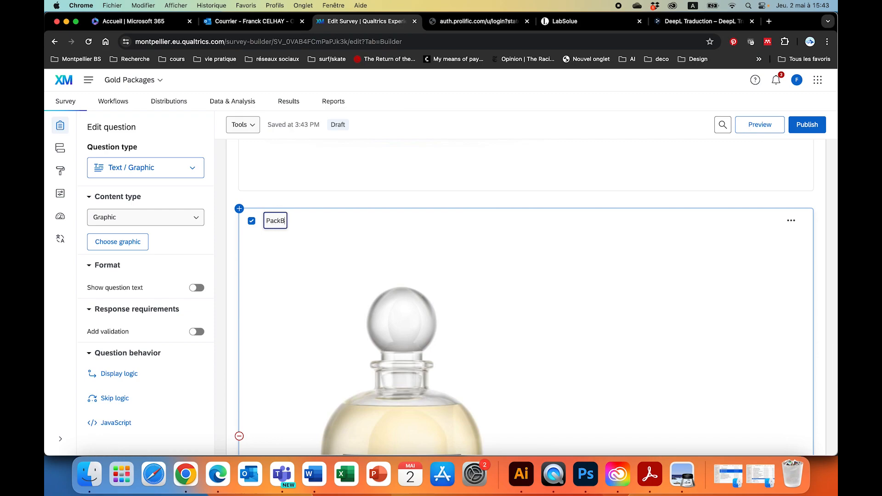
pyautogui.write('lancNoir')
pyautogui.click(663, 342)
# - Duplicate the PackBlancNoir question within the same block
pyautogui.scroll(-3, 663, 342)
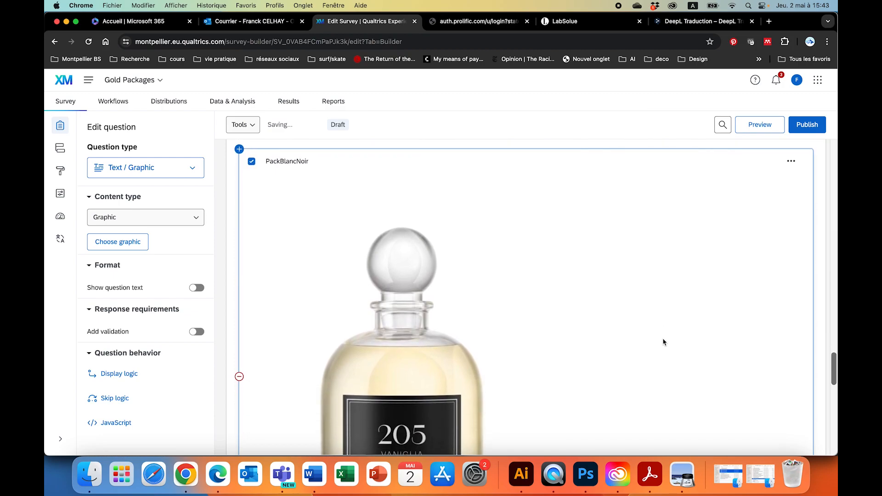
pyautogui.click(791, 161)
pyautogui.click(659, 192)
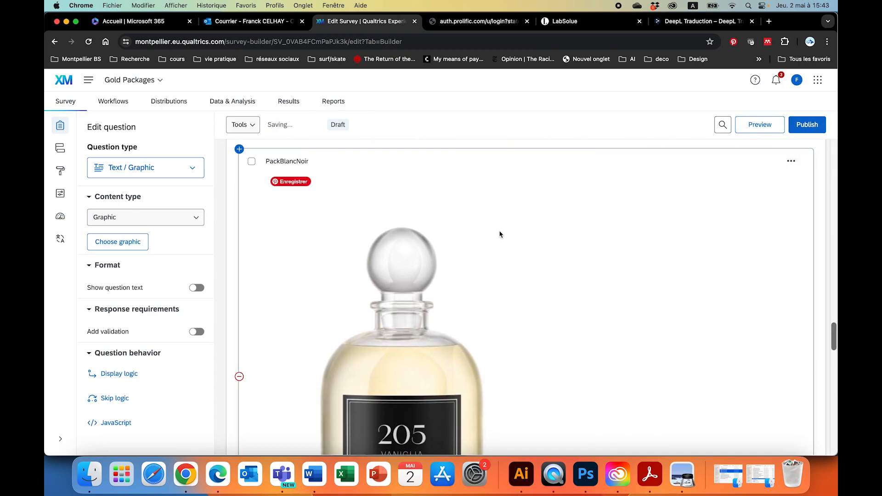
# - Choose NBG-perfume_bottle.jpg as a new graphic upload to replace the image in the duplicated PackBlancNoir question
pyautogui.scroll(-13, 502, 296)
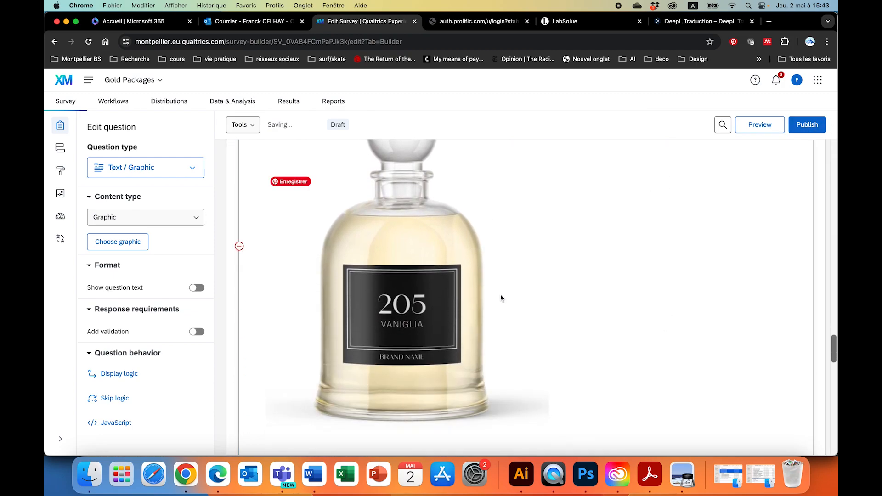
pyautogui.click(115, 244)
pyautogui.click(699, 129)
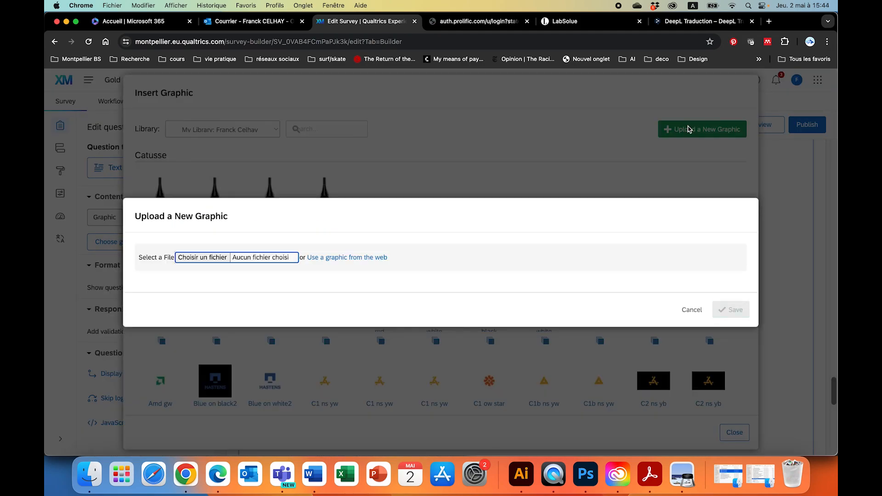
pyautogui.click(202, 258)
pyautogui.click(362, 210)
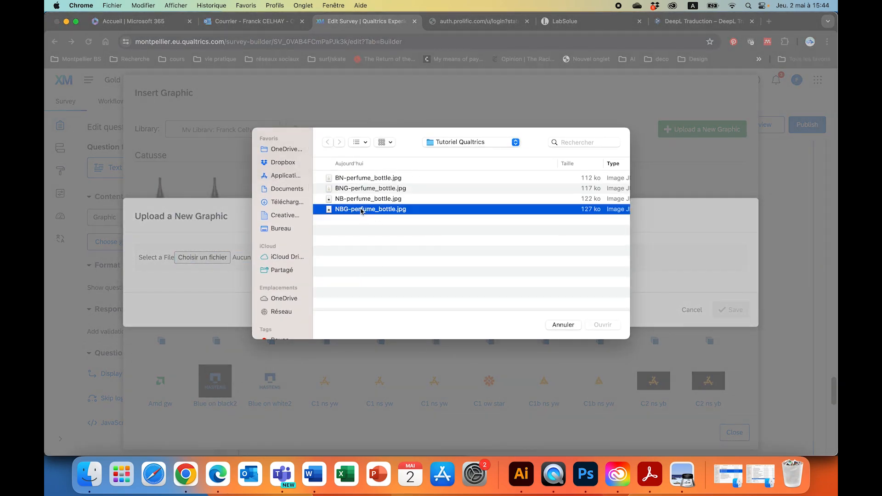
pyautogui.click(602, 325)
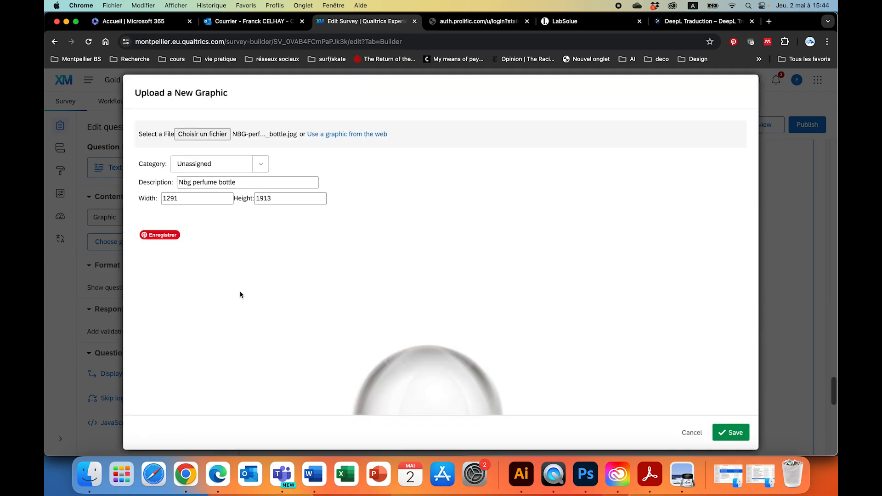
# - Set the NBG perfume bottle image's width to 600 and save it as the question's graphic
pyautogui.click(146, 198)
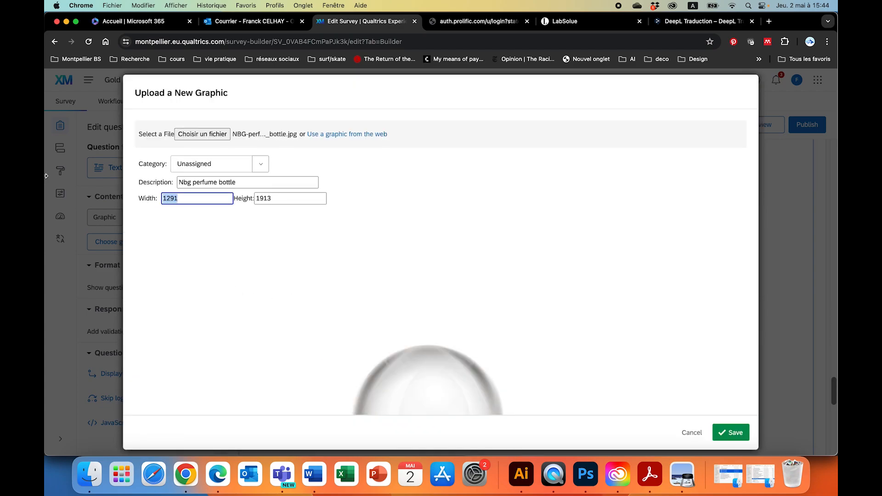
pyautogui.write('600')
pyautogui.click(731, 431)
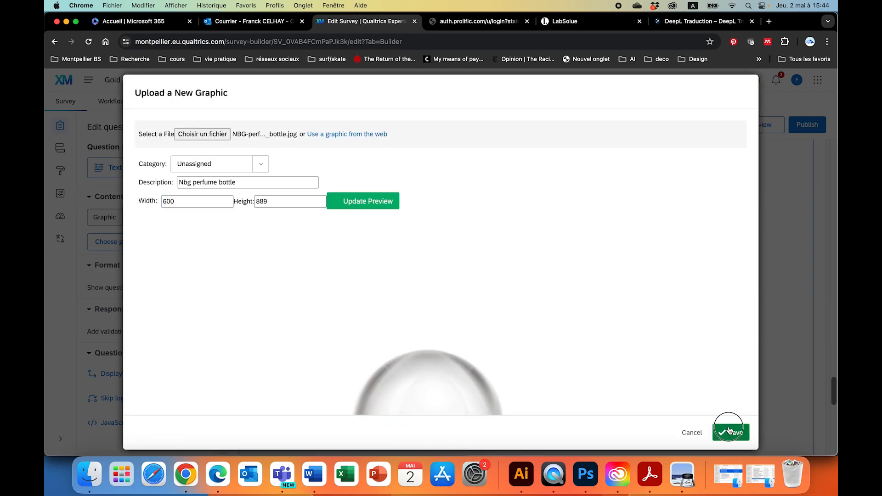
# - Review the four perfume bottle graphic questions and the packaging awareness question in the Packagings & Condition Assignment block
pyautogui.scroll(-4, 555, 348)
pyautogui.scroll(8, 554, 348)
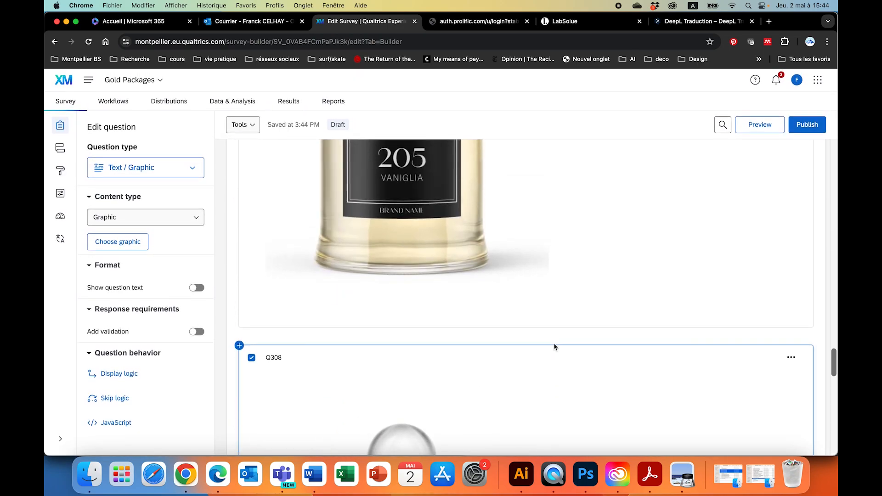
pyautogui.scroll(5, 555, 347)
pyautogui.scroll(-4, 555, 348)
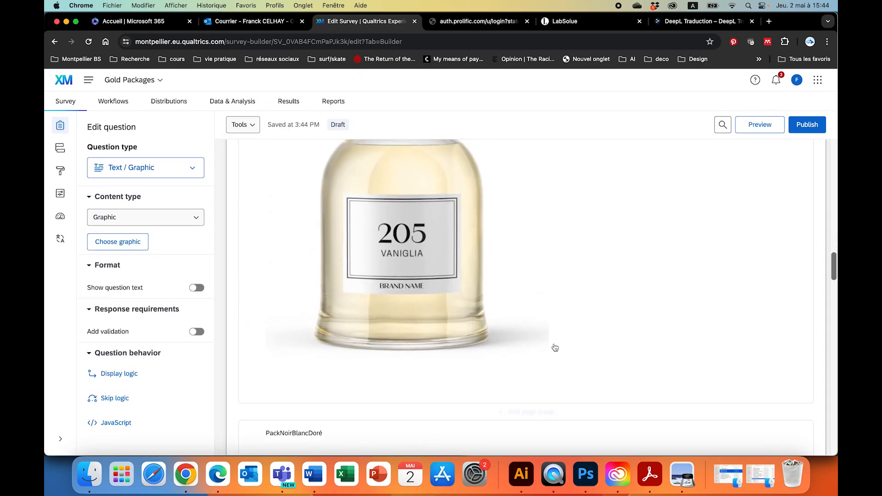
pyautogui.scroll(4, 555, 347)
pyautogui.scroll(-9, 554, 348)
pyautogui.scroll(4, 554, 347)
pyautogui.scroll(-4, 555, 347)
pyautogui.scroll(-4, 555, 347)
pyautogui.scroll(5, 555, 348)
pyautogui.scroll(-6, 555, 348)
pyautogui.scroll(-3, 554, 347)
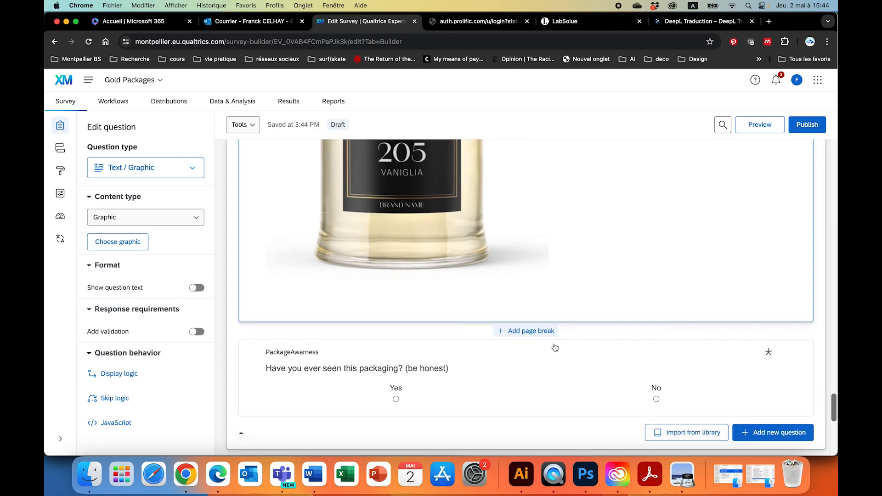
pyautogui.scroll(6, 555, 347)
pyautogui.scroll(-10, 555, 348)
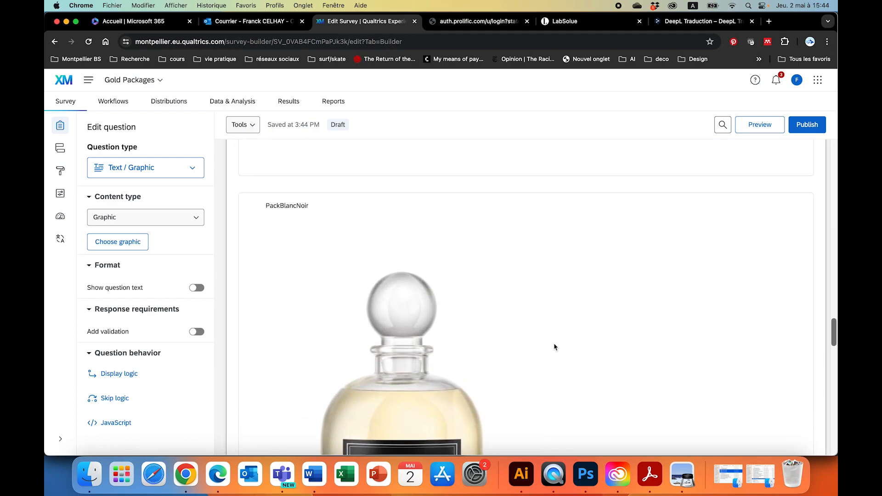
pyautogui.scroll(3, 554, 347)
pyautogui.scroll(3, 555, 347)
pyautogui.scroll(-6, 555, 348)
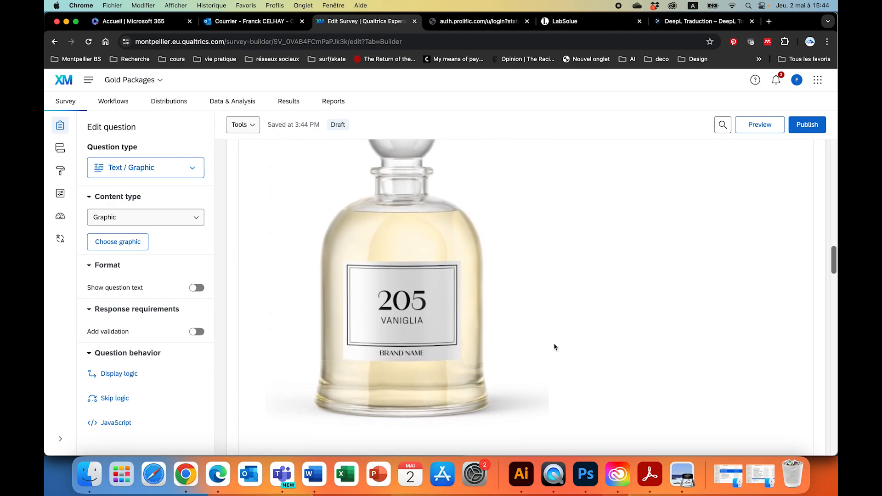
pyautogui.scroll(2, 554, 347)
pyautogui.scroll(3, 554, 347)
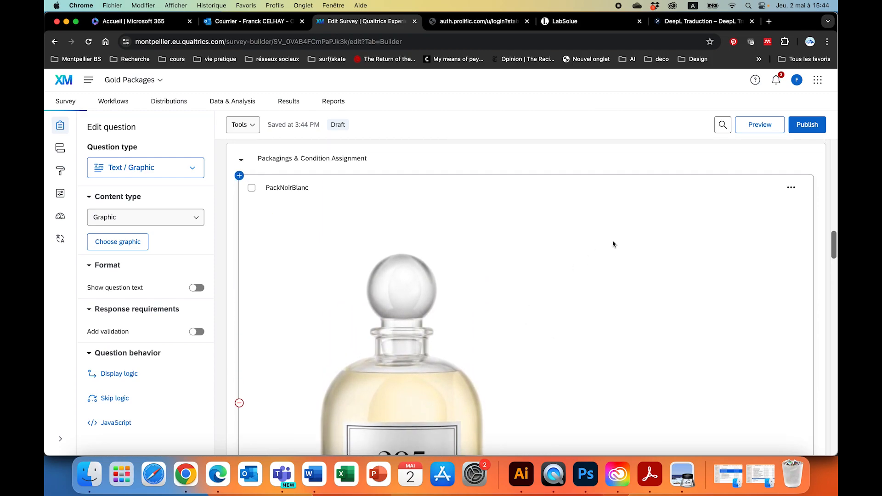
# - Choose Advanced Randomization for the questions of the Packagings & Condition Assignment block
pyautogui.scroll(1, 689, 207)
pyautogui.click(644, 174)
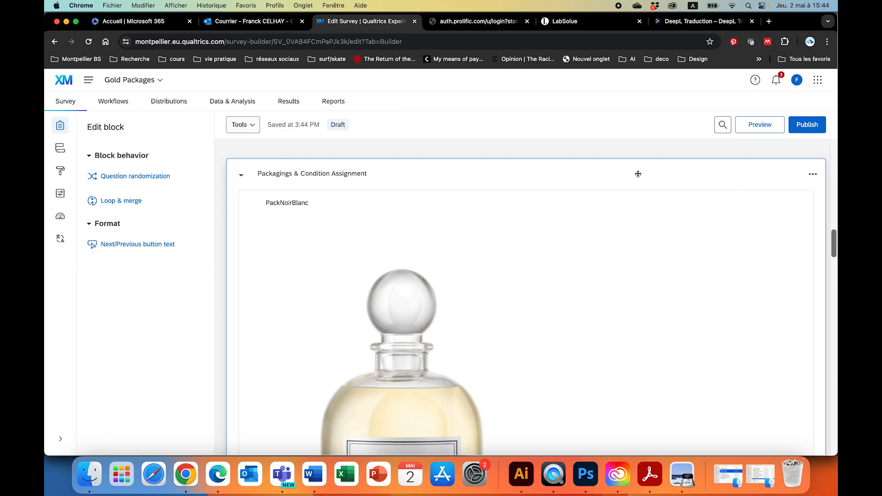
pyautogui.click(136, 179)
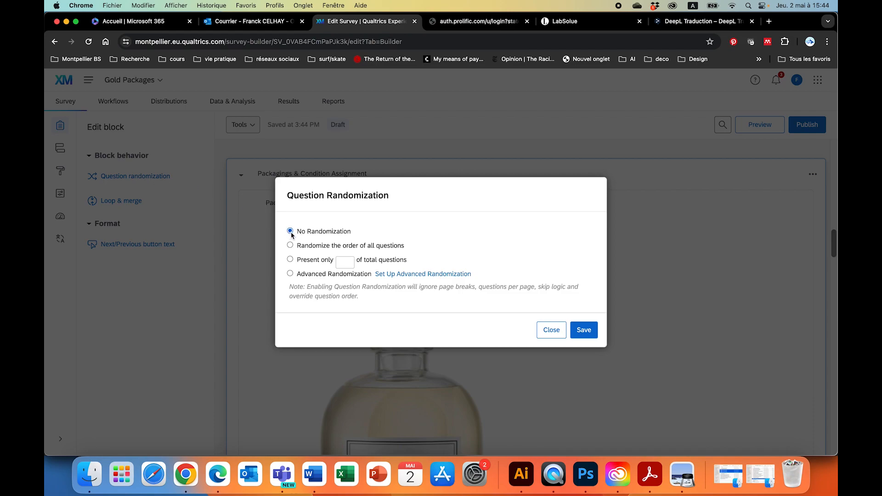
pyautogui.click(290, 274)
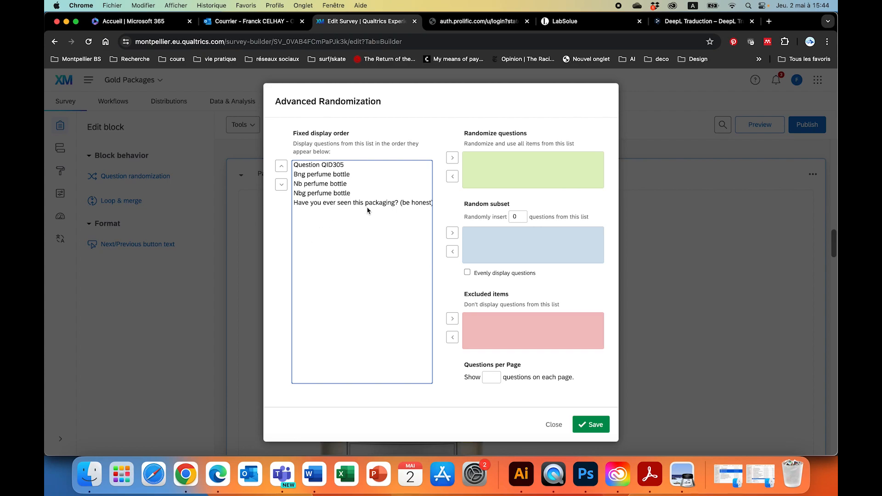
# - Move the four perfume bottle questions from the fixed display order into the random subset
pyautogui.click(338, 175)
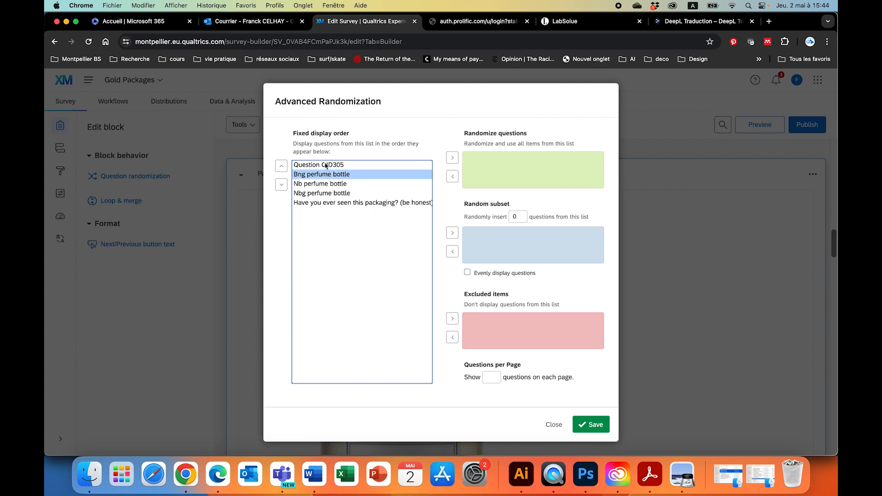
pyautogui.click(326, 166)
pyautogui.keyDown('shift'); pyautogui.click(331, 195); pyautogui.keyUp('shift')
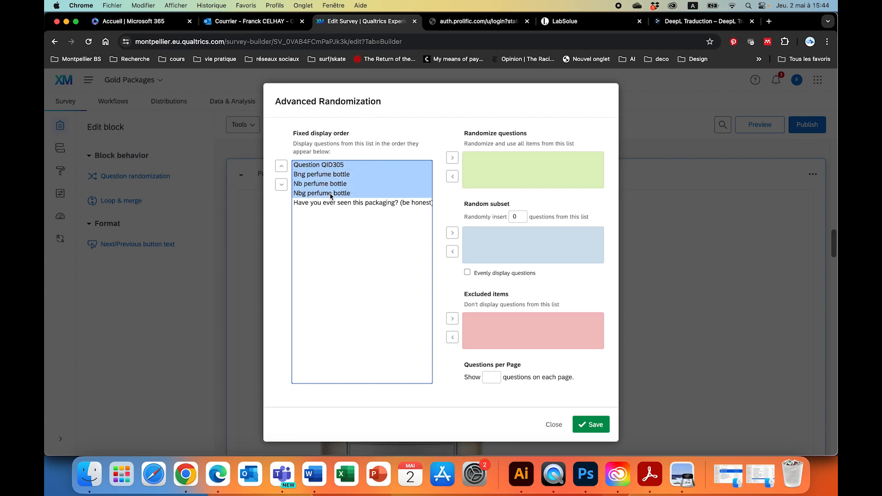
pyautogui.click(452, 233)
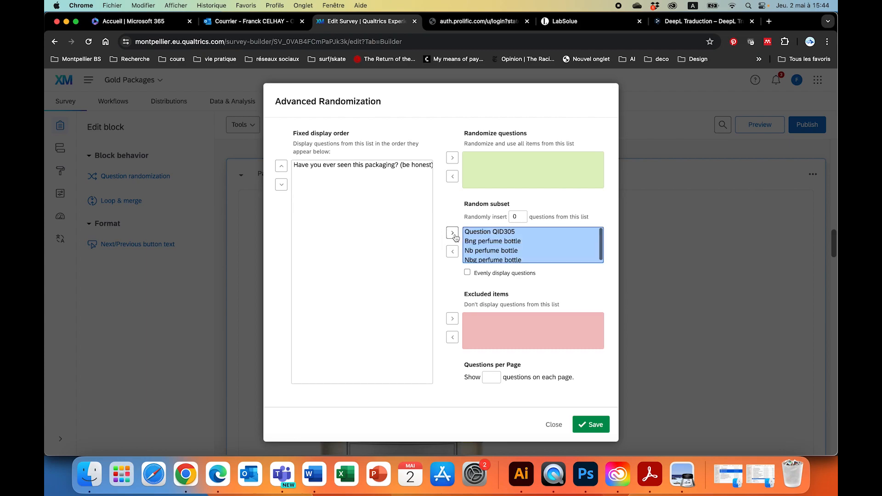
# - Set the random subset to insert 1 question and display its questions evenly
pyautogui.click(521, 218)
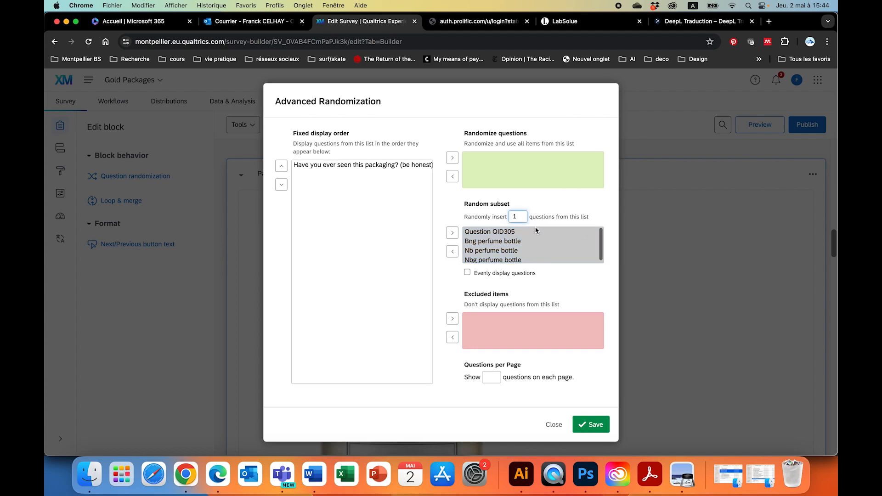
pyautogui.click(580, 274)
pyautogui.click(468, 273)
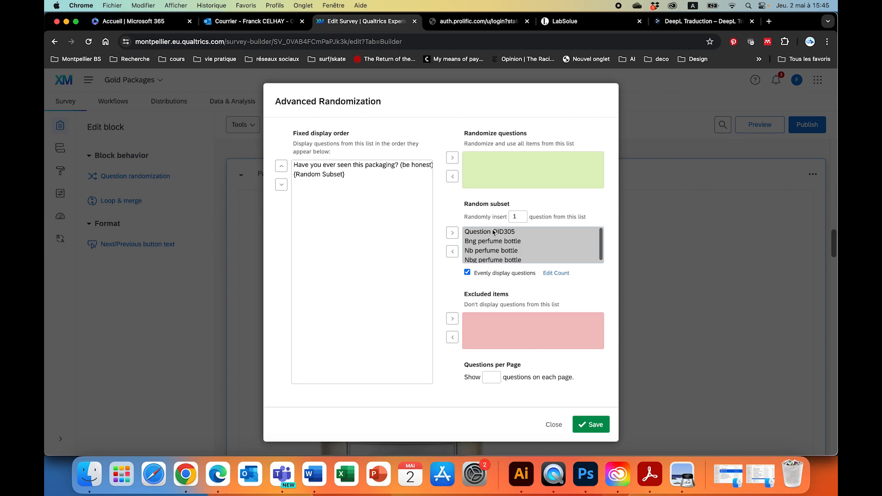
# - Place the random subset ahead of the "Have you ever seen this packaging?" question and save the block's randomization
pyautogui.click(361, 203)
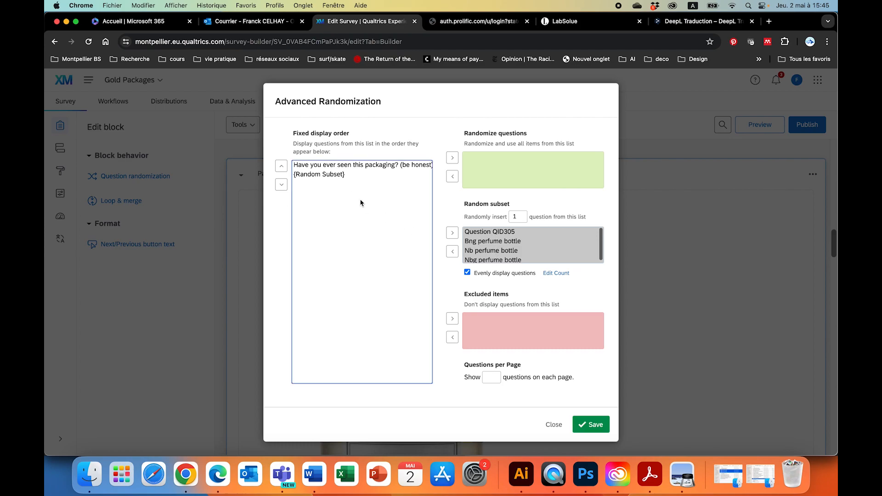
pyautogui.click(337, 176)
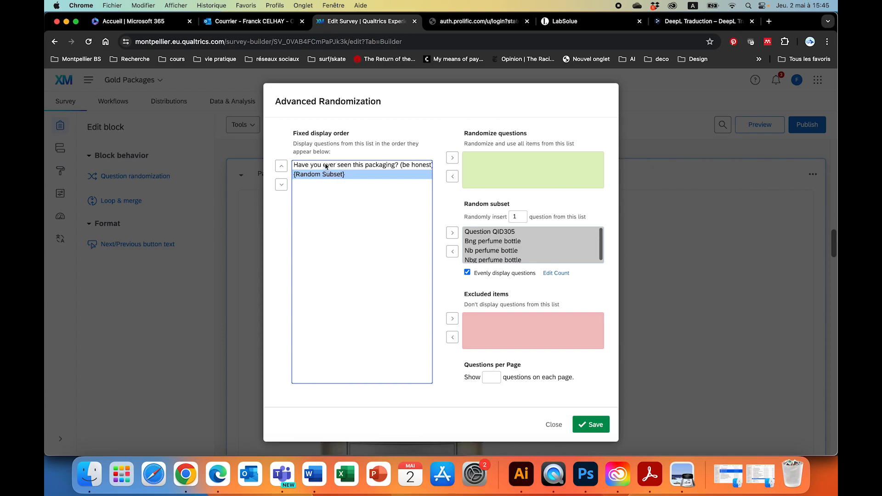
pyautogui.click(281, 166)
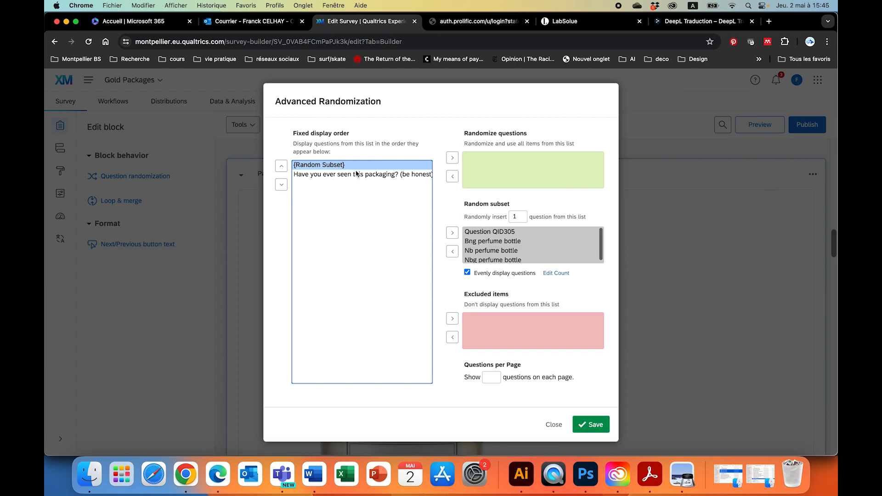
pyautogui.click(380, 176)
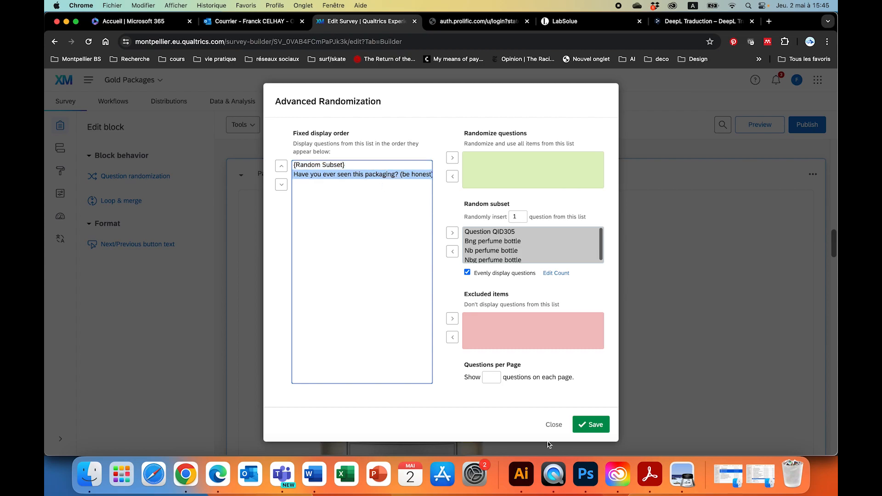
pyautogui.click(592, 424)
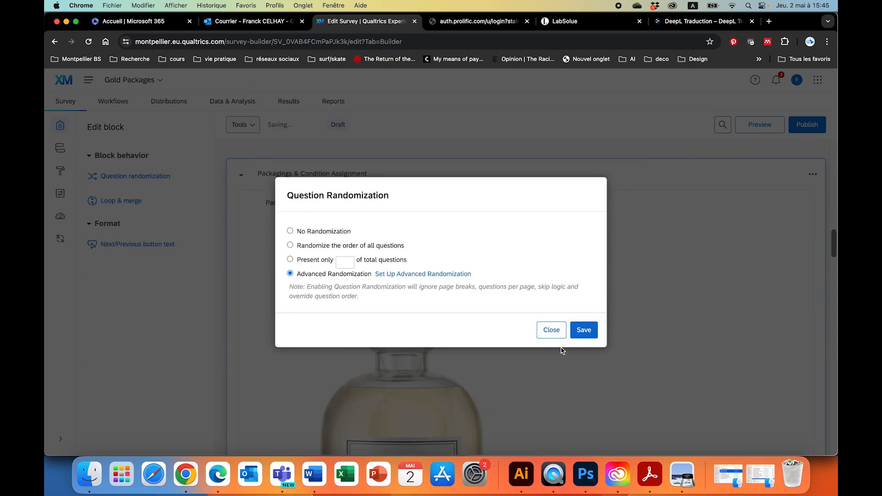
pyautogui.click(584, 330)
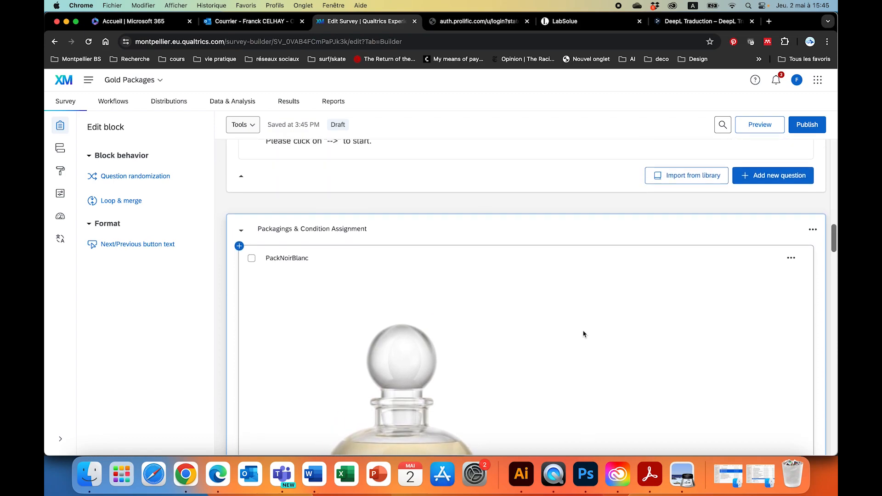
# - Rename the black-label bottle question with the gold border, Q308, as PackBlancNoirDoré
pyautogui.scroll(-10, 584, 334)
pyautogui.scroll(-20, 583, 332)
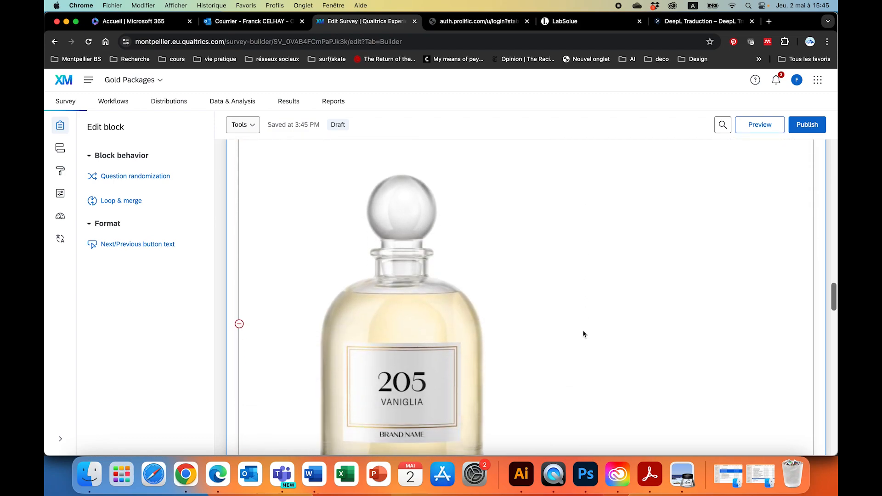
pyautogui.scroll(-20, 584, 334)
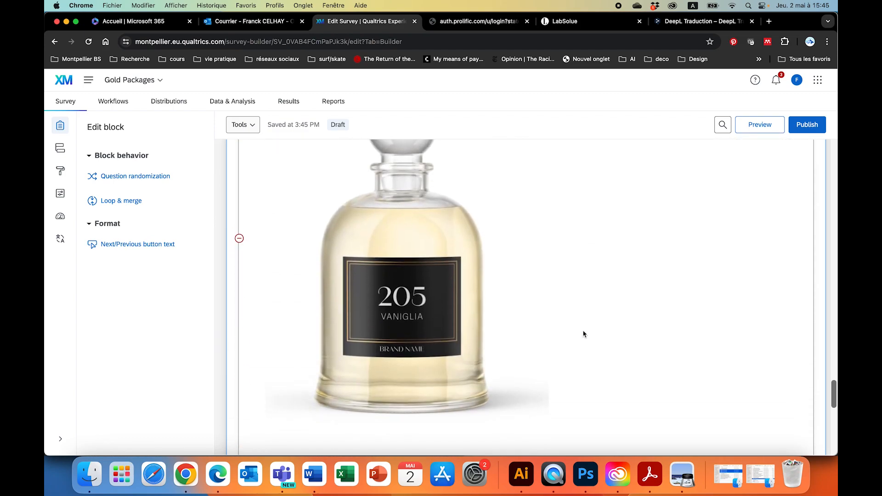
pyautogui.scroll(2, 505, 294)
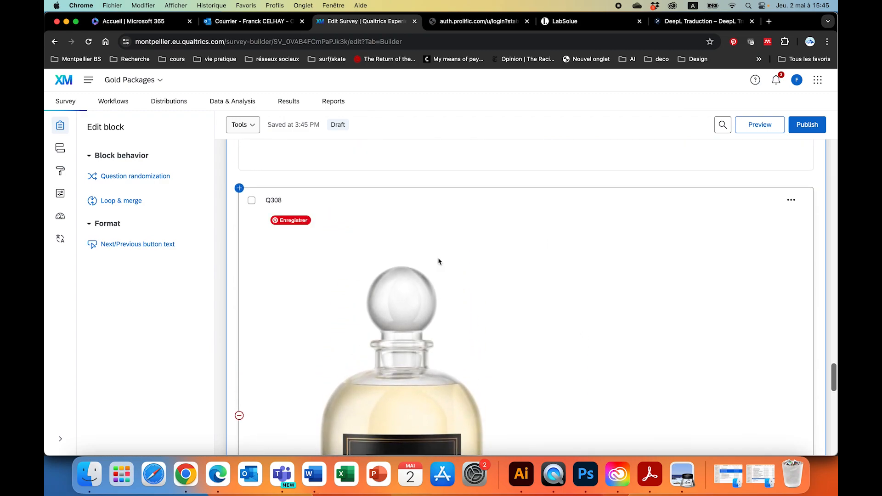
pyautogui.click(278, 203)
pyautogui.click(274, 160)
pyautogui.write('PackBlancNoirDoré')
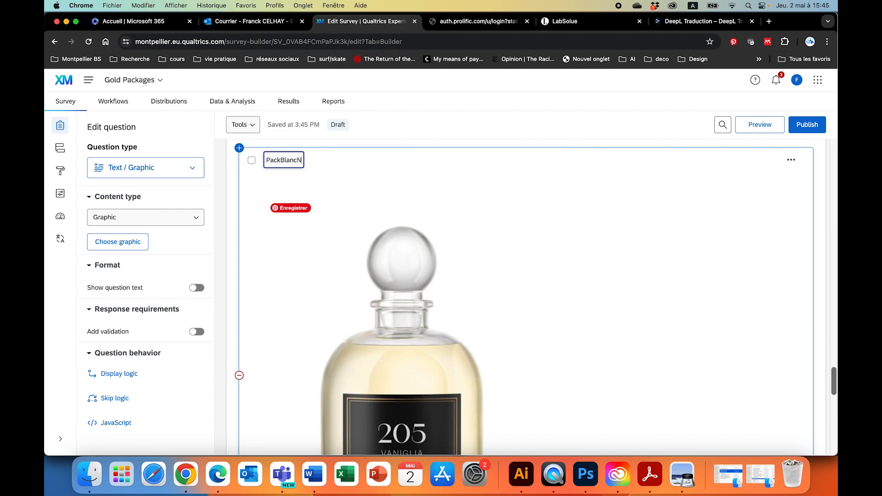
pyautogui.click(587, 256)
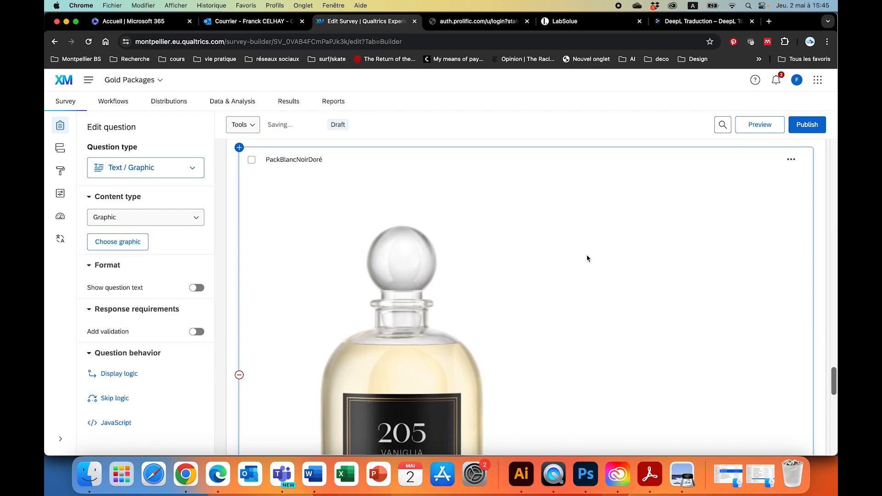
# - Review the bottle questions and the PackageAwarness question throughout the Packagings & Condition Assignment block
pyautogui.scroll(-10, 587, 256)
pyautogui.scroll(2, 587, 256)
pyautogui.scroll(-10, 588, 256)
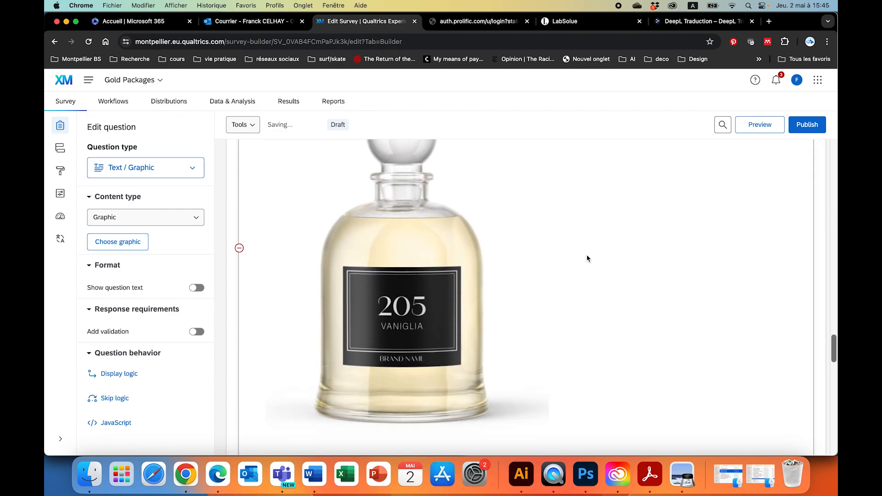
pyautogui.scroll(10, 569, 197)
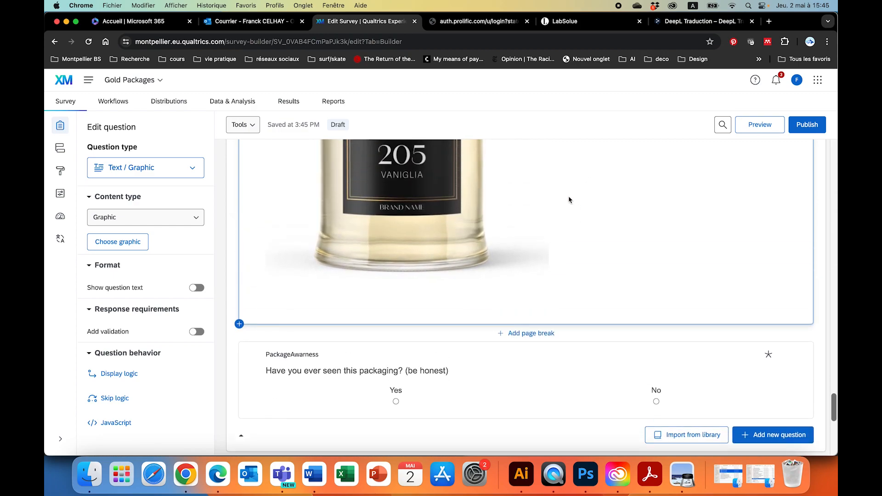
pyautogui.scroll(-3, 569, 196)
pyautogui.scroll(5, 569, 197)
pyautogui.scroll(5, 569, 196)
pyautogui.scroll(-5, 569, 195)
pyautogui.scroll(7, 569, 196)
pyautogui.scroll(3, 569, 200)
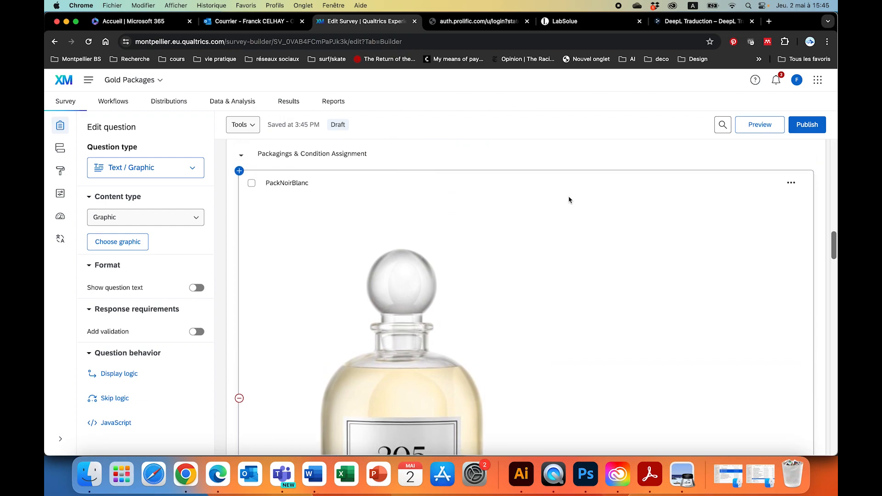
# - Open the survey preview and set it to ignore validation
pyautogui.click(761, 126)
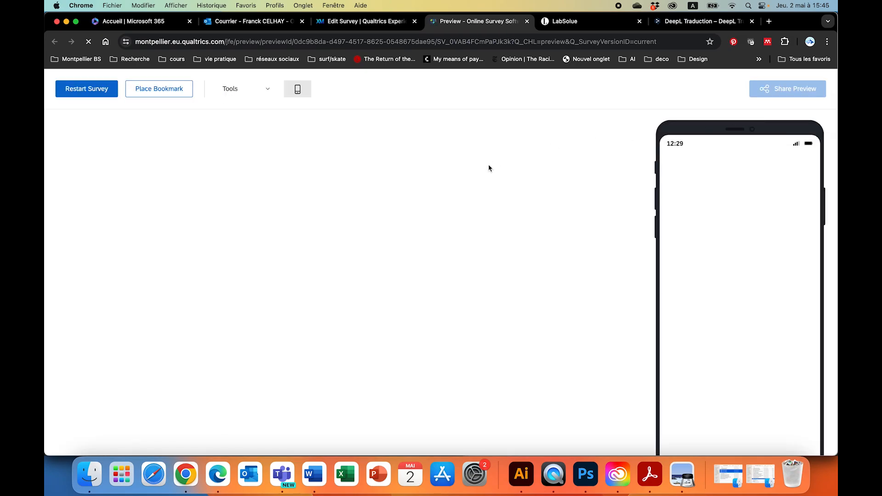
pyautogui.click(259, 90)
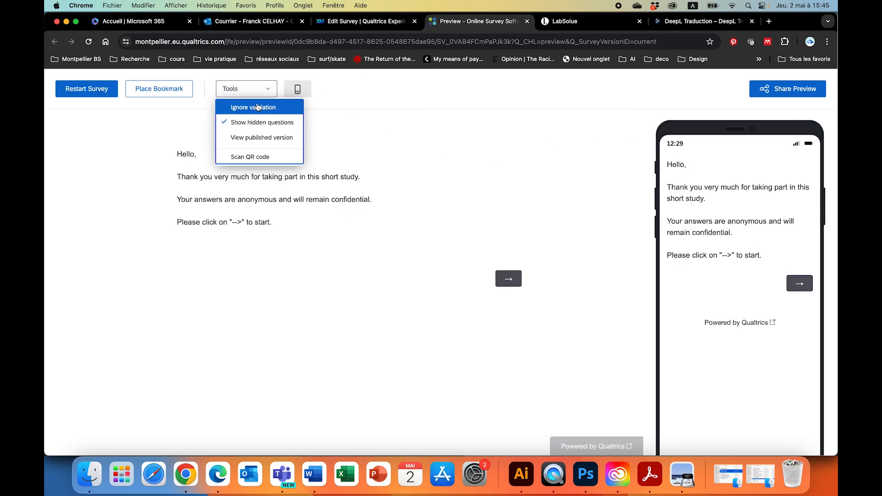
pyautogui.click(259, 108)
pyautogui.click(394, 135)
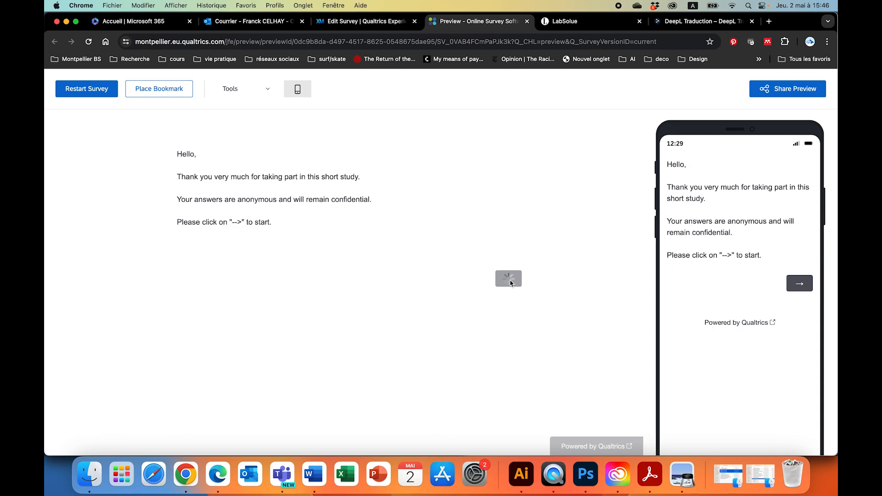
# - Complete the security check, fill in a placeholder Prolific ID and advance through the instruction pages to the packaging page
pyautogui.click(195, 213)
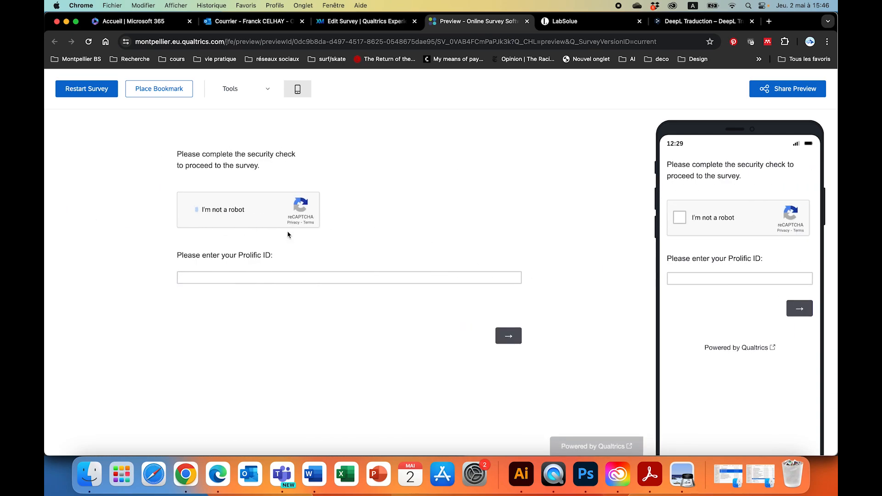
pyautogui.click(342, 278)
pyautogui.write('jgfkjhl')
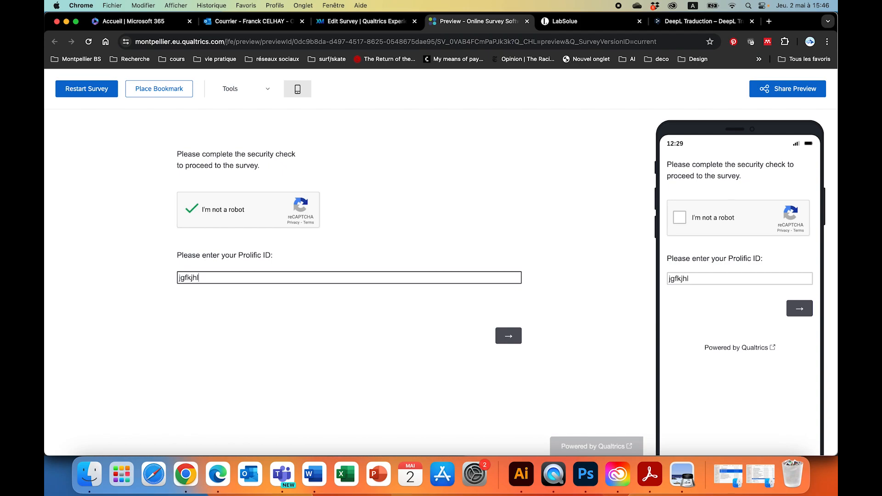
pyautogui.click(509, 336)
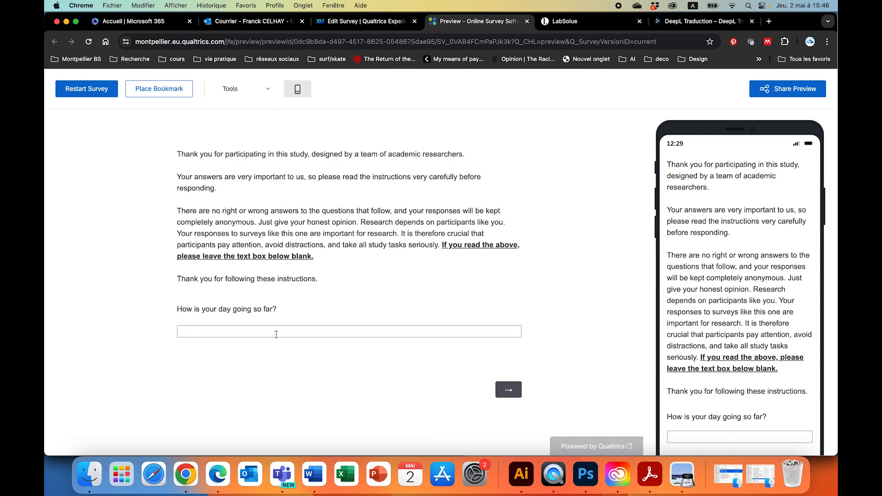
pyautogui.click(511, 392)
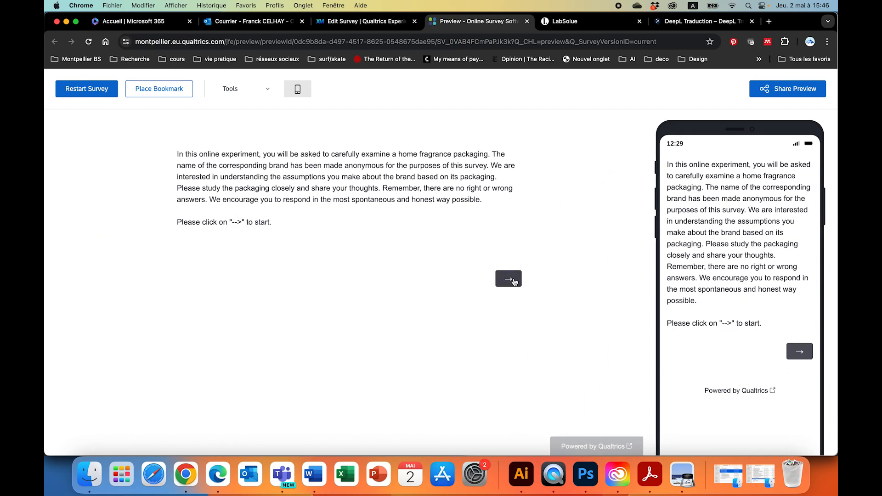
pyautogui.click(512, 281)
# - Examine which bottle packaging the preview displays together with the "Have you ever seen this packaging?" question
pyautogui.scroll(-3, 517, 268)
pyautogui.scroll(3, 517, 269)
pyautogui.scroll(6, 517, 269)
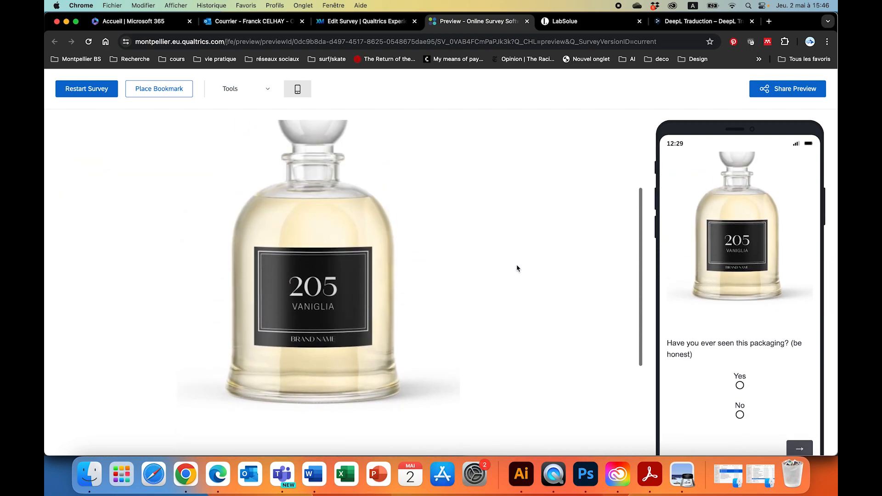
pyautogui.scroll(-2, 517, 268)
pyautogui.scroll(-3, 517, 269)
pyautogui.scroll(5, 516, 268)
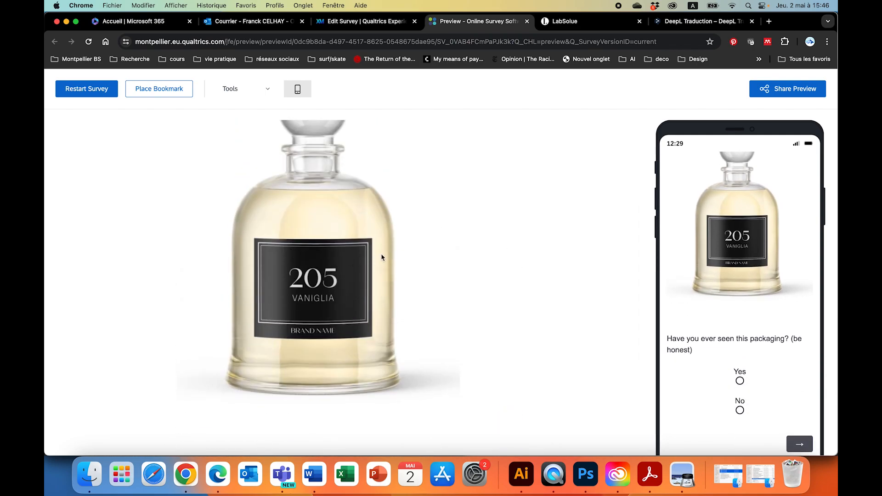
pyautogui.scroll(-1, 426, 248)
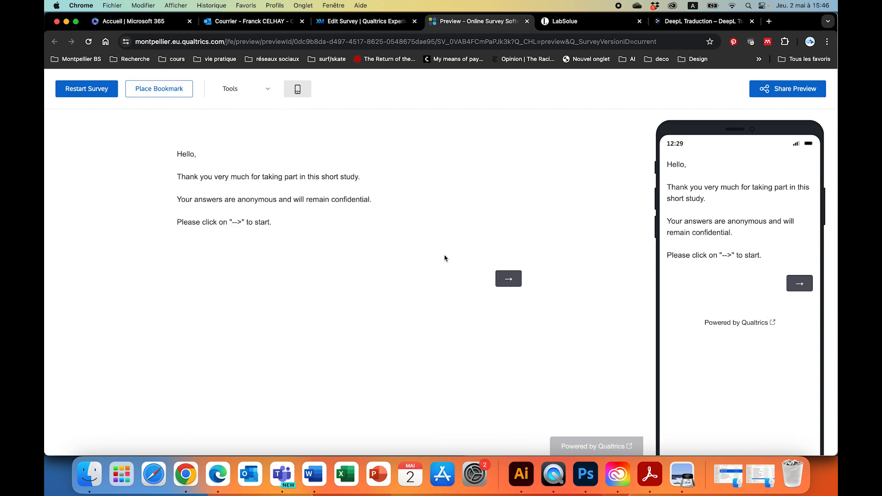
# - Go through the restarted preview without answering anything, up to the packaging page, and check which bottle is displayed
pyautogui.click(508, 282)
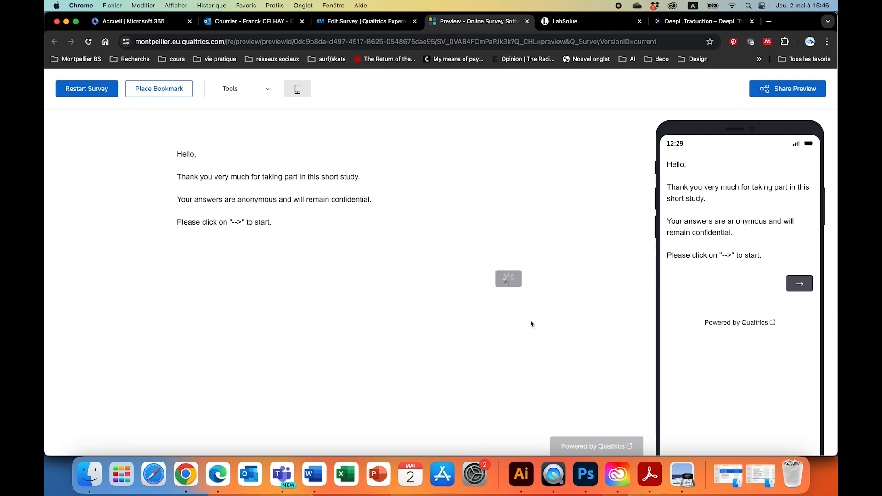
pyautogui.click(509, 336)
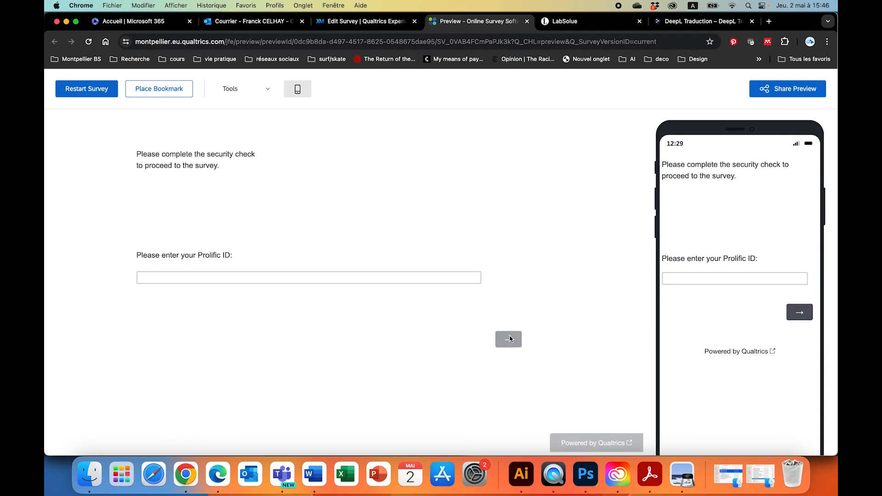
pyautogui.click(518, 391)
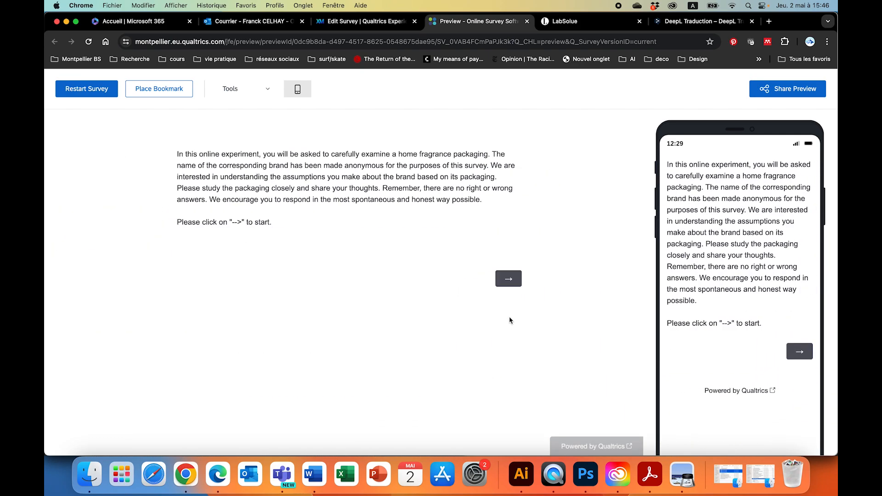
pyautogui.click(516, 279)
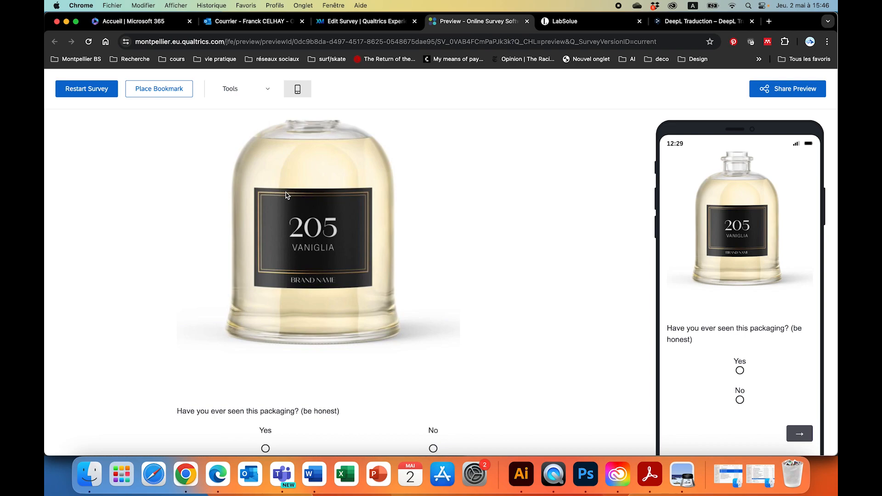
pyautogui.scroll(5, 449, 214)
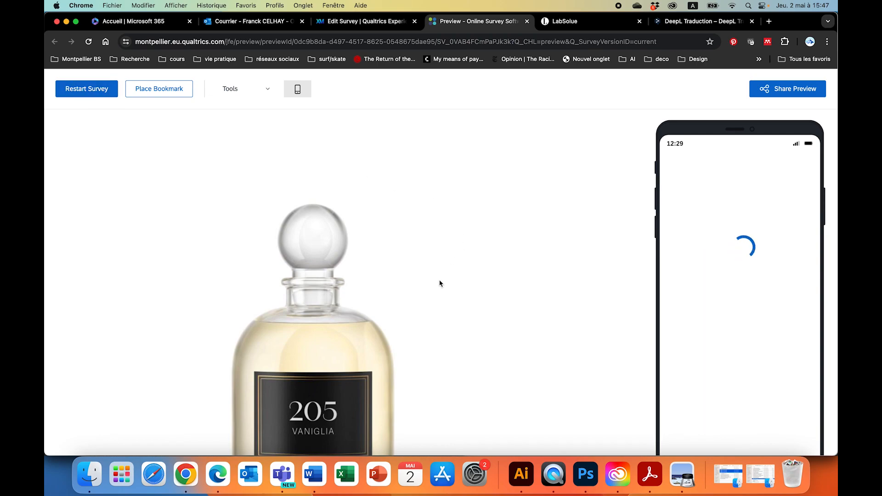
# - Run the preview once more from the welcome page to the packaging page to compare the randomly assigned bottle
pyautogui.click(509, 279)
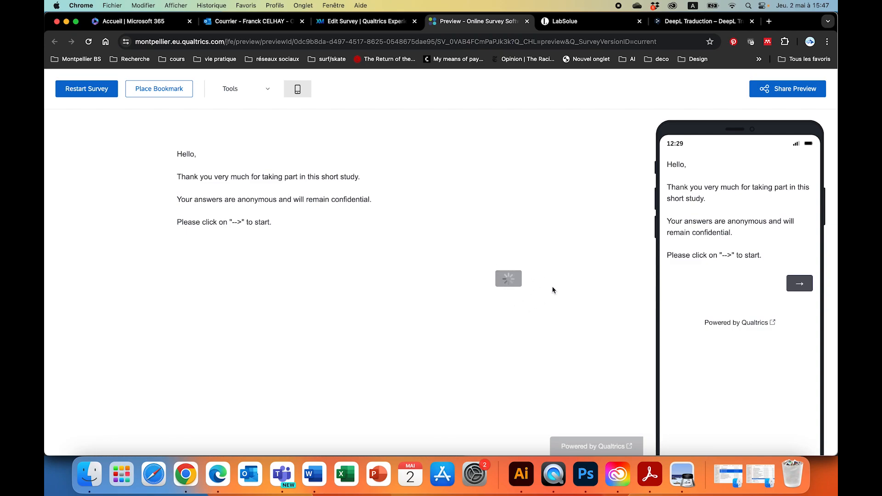
pyautogui.click(515, 389)
pyautogui.click(508, 278)
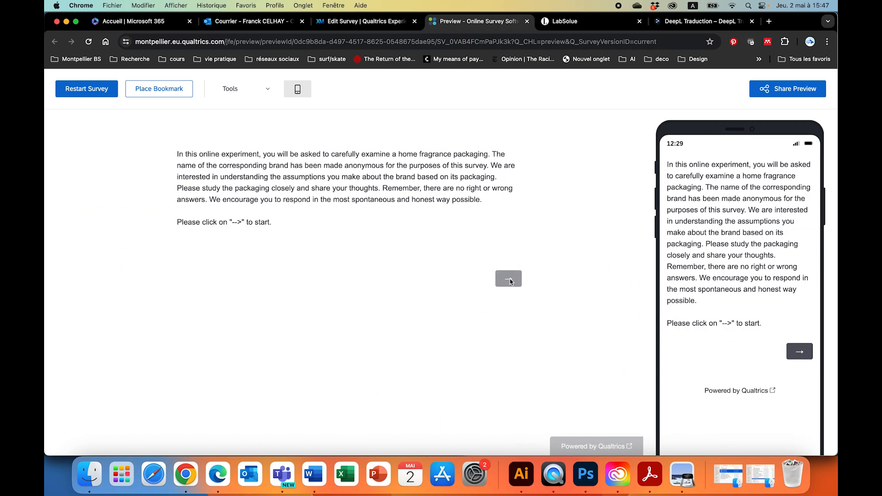
pyautogui.scroll(-3, 492, 367)
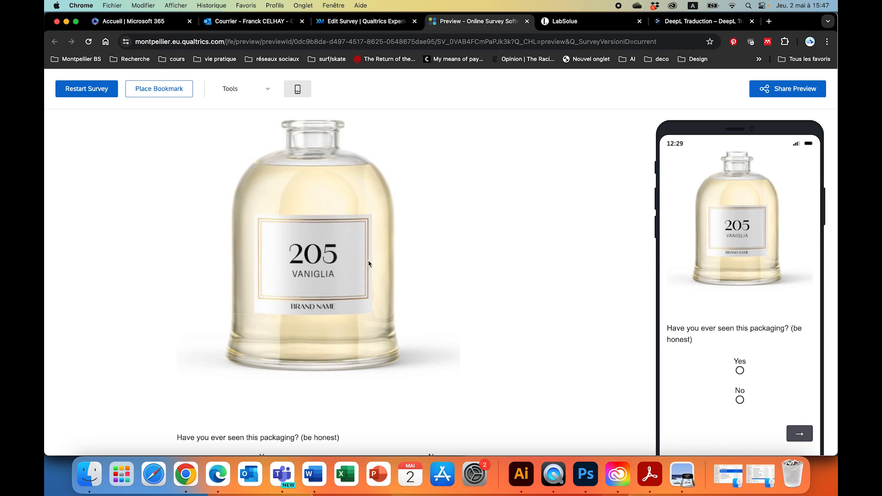
# - Return to the survey editor and expand the "Main effect : Luxury impression items" block to review its Luxury Items question
pyautogui.click(375, 23)
pyautogui.scroll(-8, 433, 219)
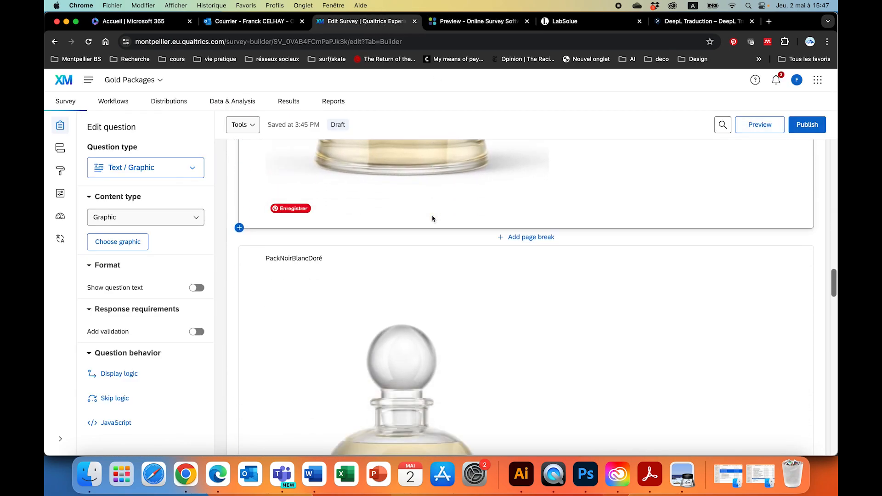
pyautogui.scroll(5, 433, 219)
pyautogui.scroll(-7, 433, 219)
pyautogui.scroll(1, 432, 216)
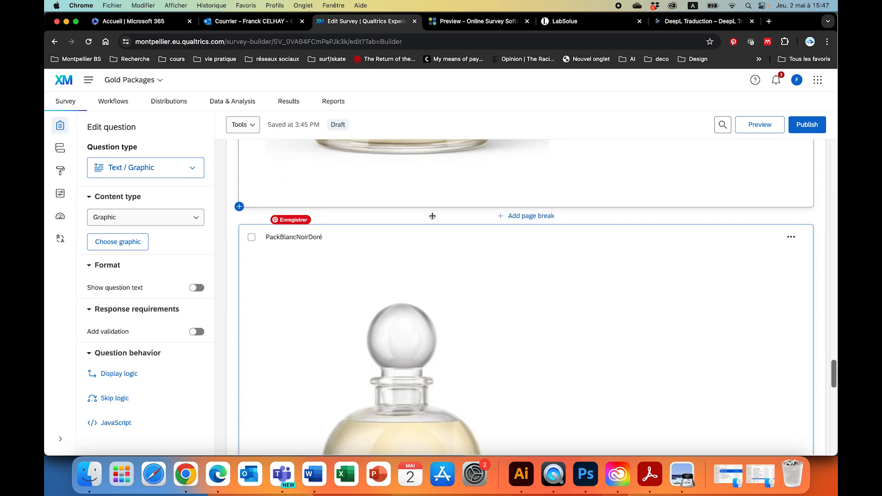
pyautogui.scroll(-20, 433, 216)
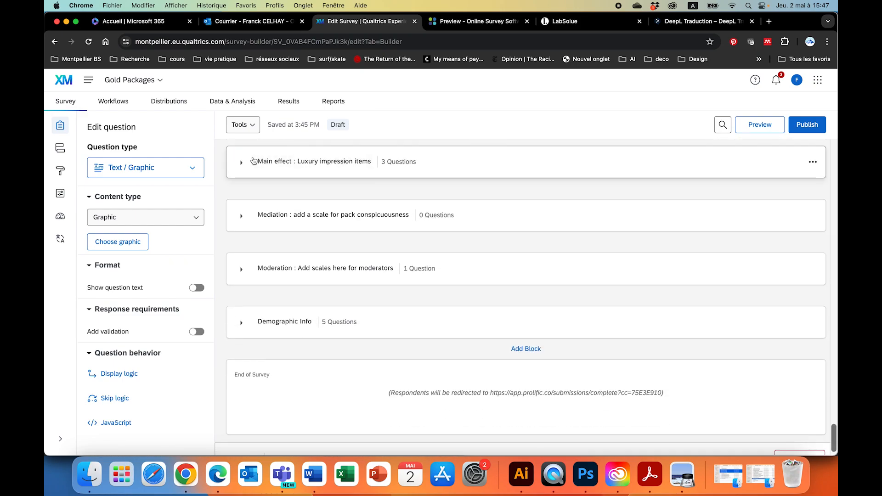
pyautogui.click(255, 161)
pyautogui.scroll(-5, 329, 247)
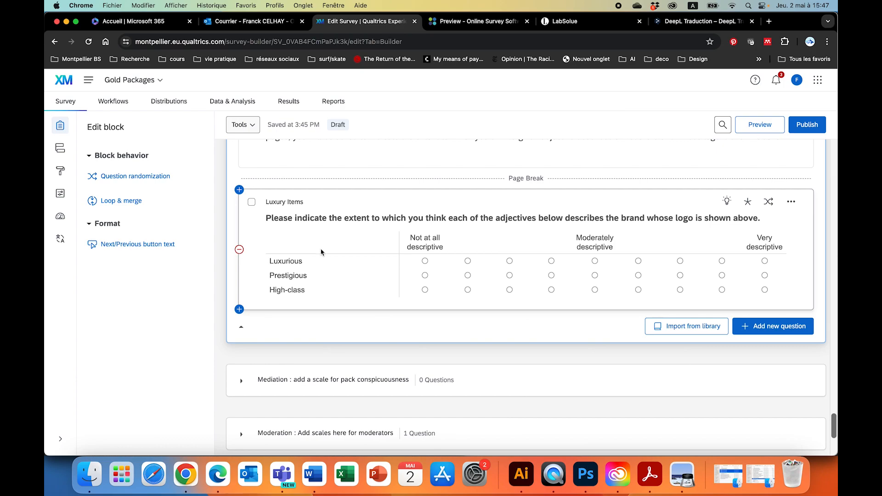